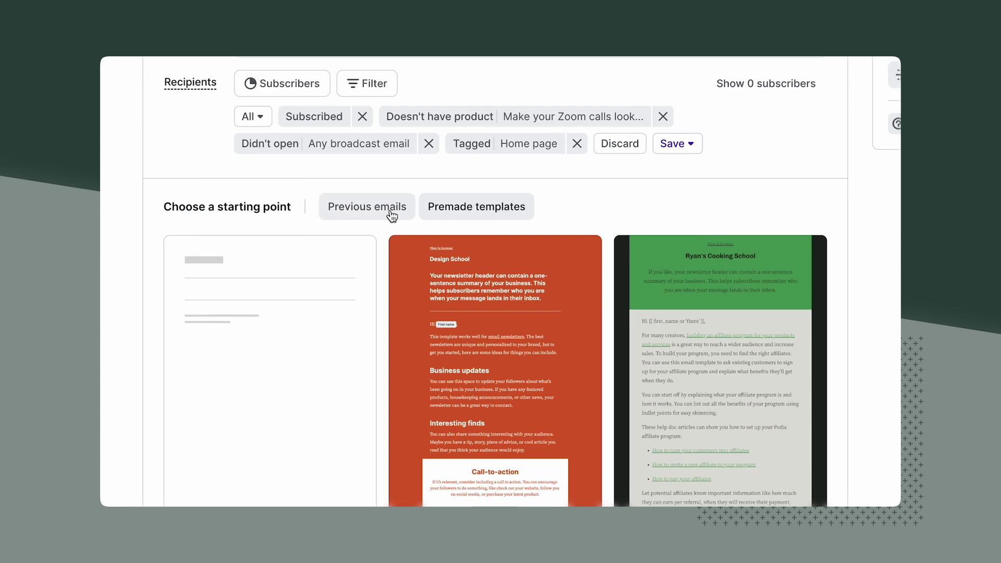
Switch the starting-point choices to the Previous emails tab.
left_click(390, 209)
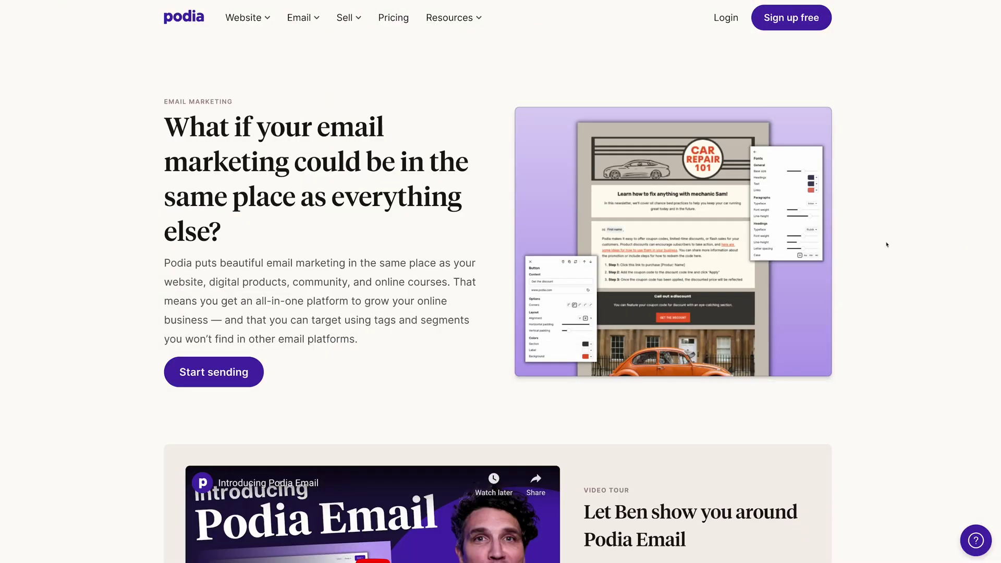
scroll(886, 245, "down", 5)
scroll(886, 244, "down", 2)
scroll(885, 250, "down", 5)
scroll(887, 258, "down", 3)
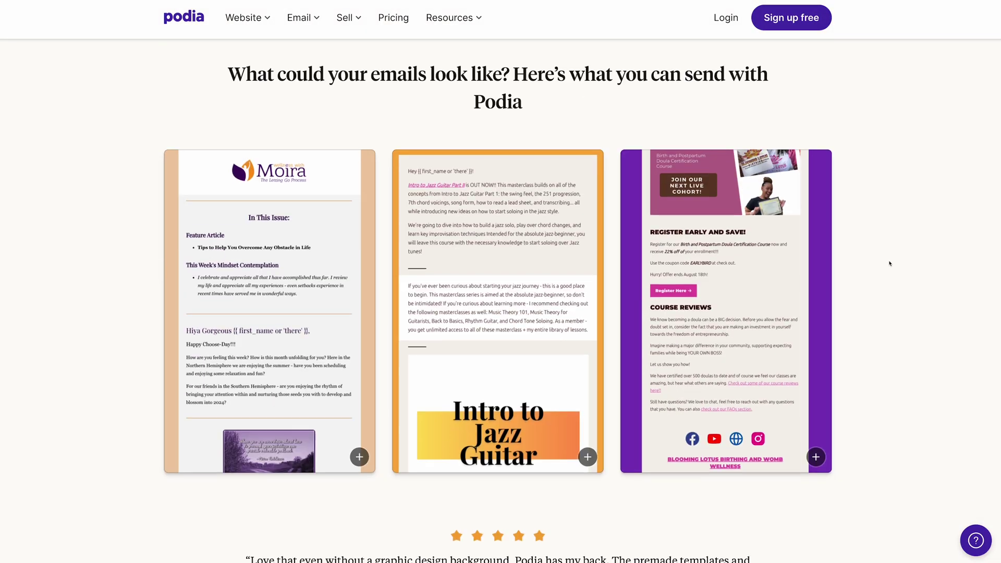
scroll(889, 264, "down", 2)
scroll(889, 264, "down", 3)
scroll(891, 266, "down", 5)
scroll(894, 271, "down", 4)
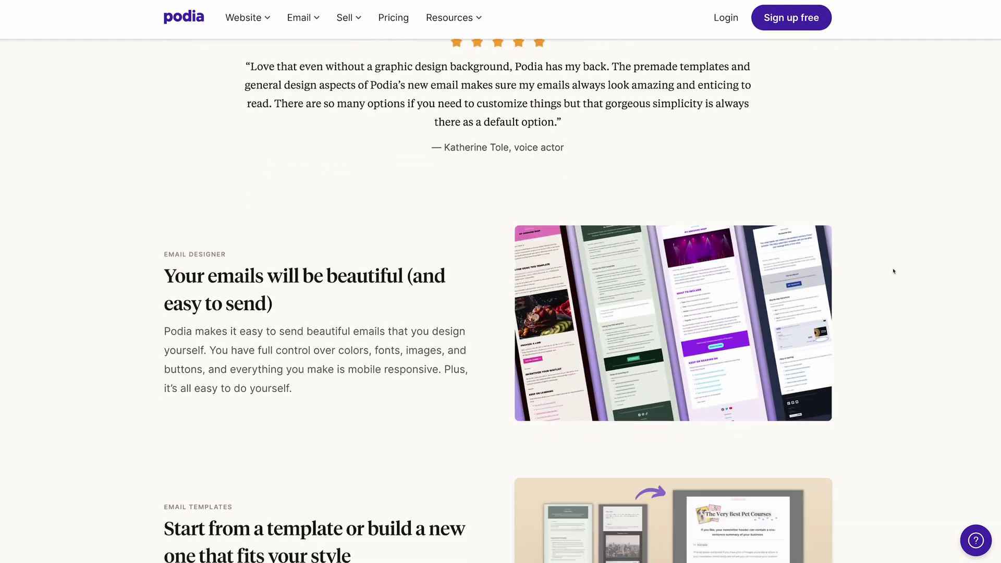
scroll(893, 271, "down", 3)
scroll(894, 271, "down", 3)
scroll(896, 271, "down", 2)
scroll(900, 271, "down", 3)
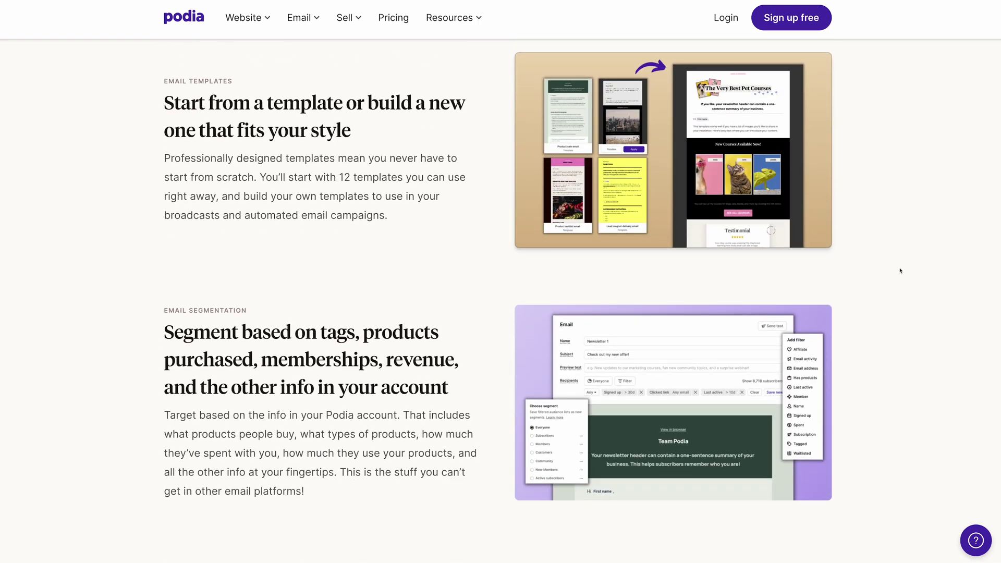
scroll(899, 271, "down", 3)
scroll(897, 270, "down", 3)
scroll(898, 271, "down", 3)
scroll(896, 270, "down", 3)
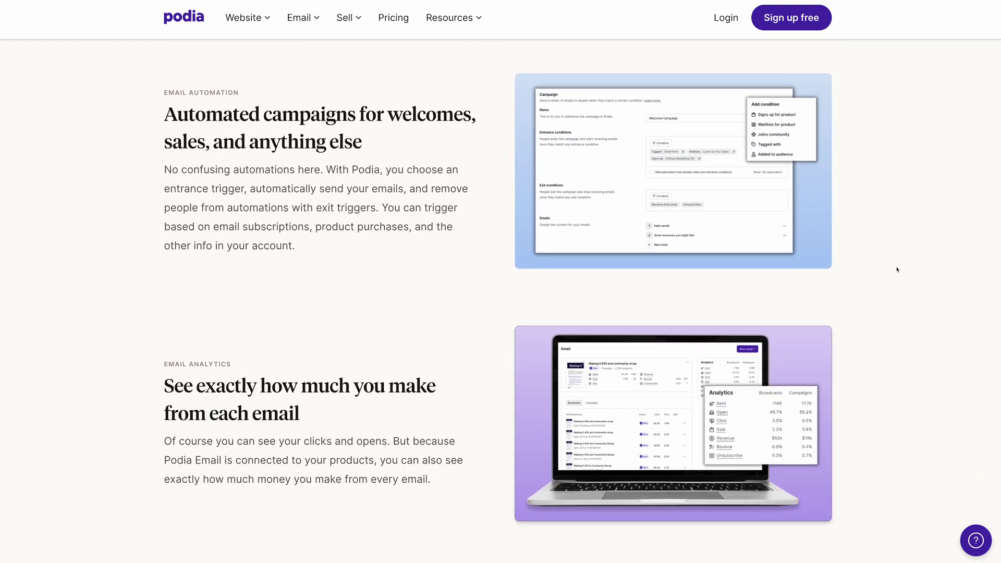
scroll(897, 270, "down", 4)
scroll(897, 270, "down", 3)
scroll(897, 270, "down", 3)
scroll(897, 269, "down", 3)
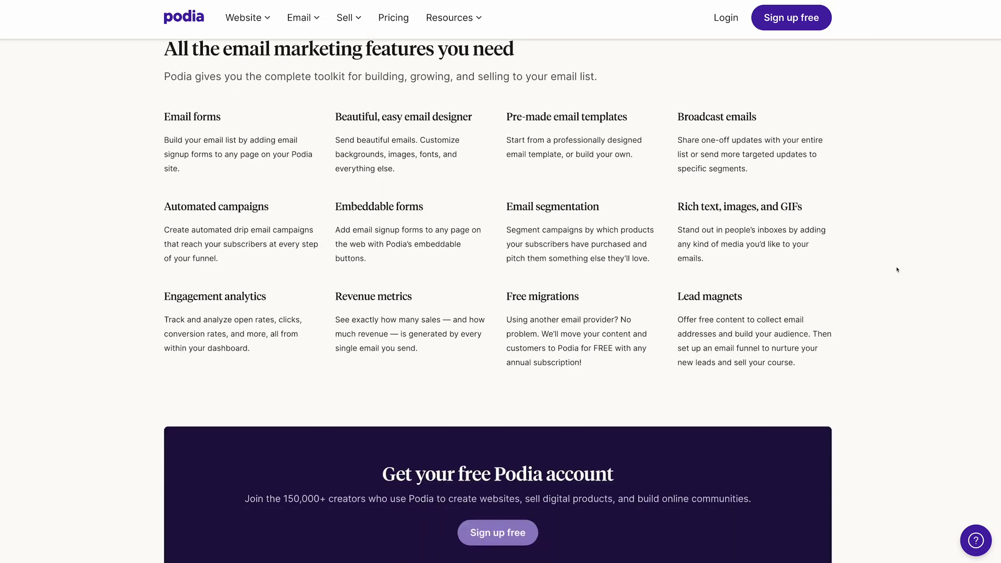
scroll(897, 270, "down", 4)
scroll(897, 270, "down", 3)
scroll(896, 270, "down", 3)
scroll(896, 269, "up", 15)
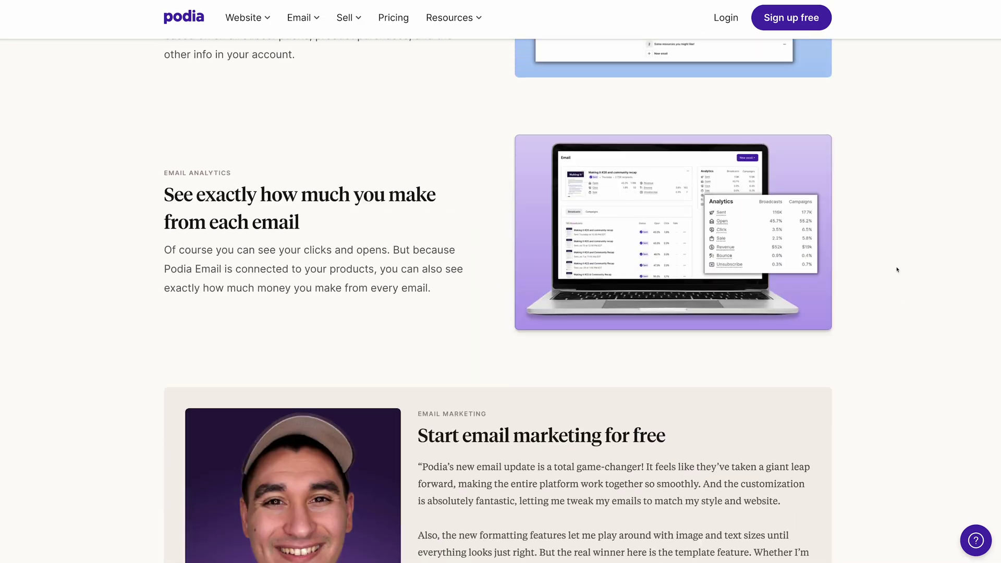
scroll(897, 269, "up", 8)
scroll(896, 270, "up", 4)
scroll(897, 270, "up", 2)
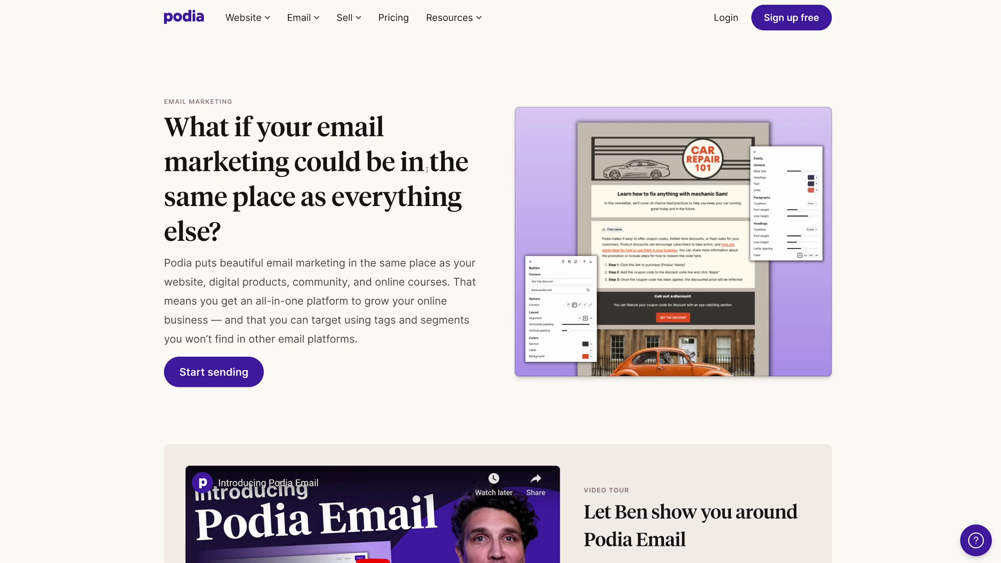
scroll(449, 241, "down", 4)
scroll(469, 250, "down", 4)
scroll(509, 258, "down", 4)
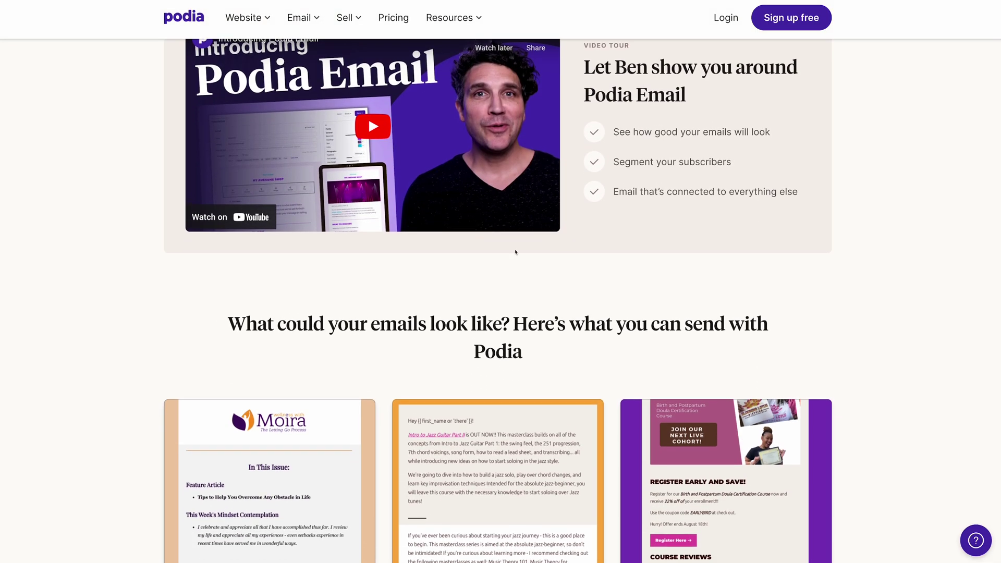
scroll(573, 269, "down", 4)
scroll(573, 270, "down", 3)
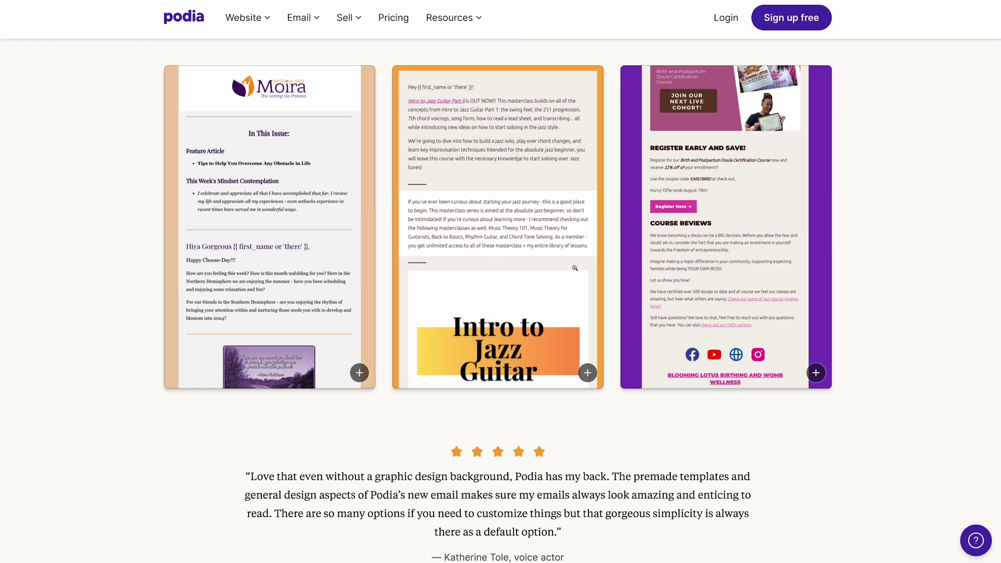
scroll(577, 271, "down", 4)
scroll(583, 274, "down", 4)
scroll(590, 277, "down", 4)
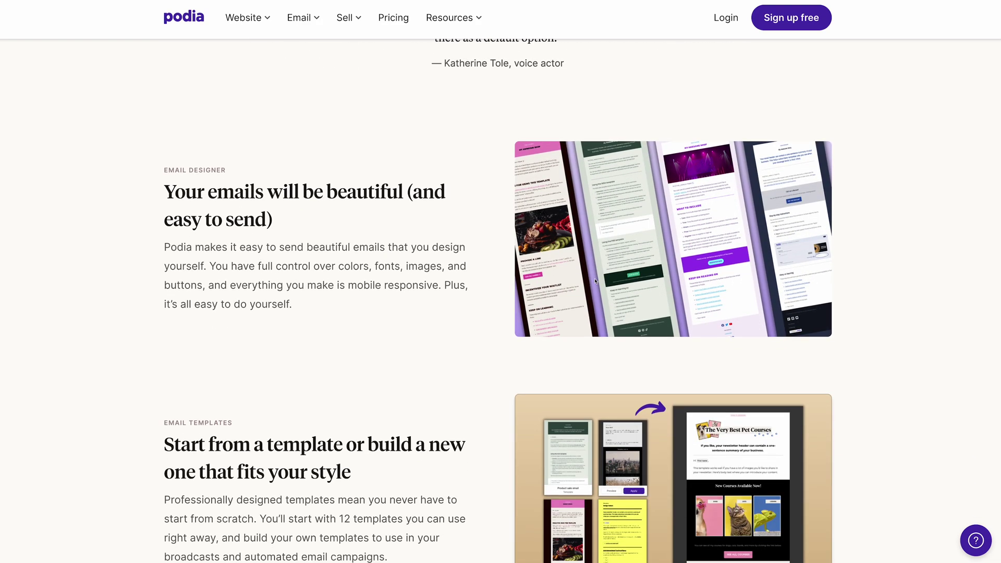
scroll(595, 278, "down", 4)
scroll(595, 280, "up", 5)
scroll(594, 279, "up", 10)
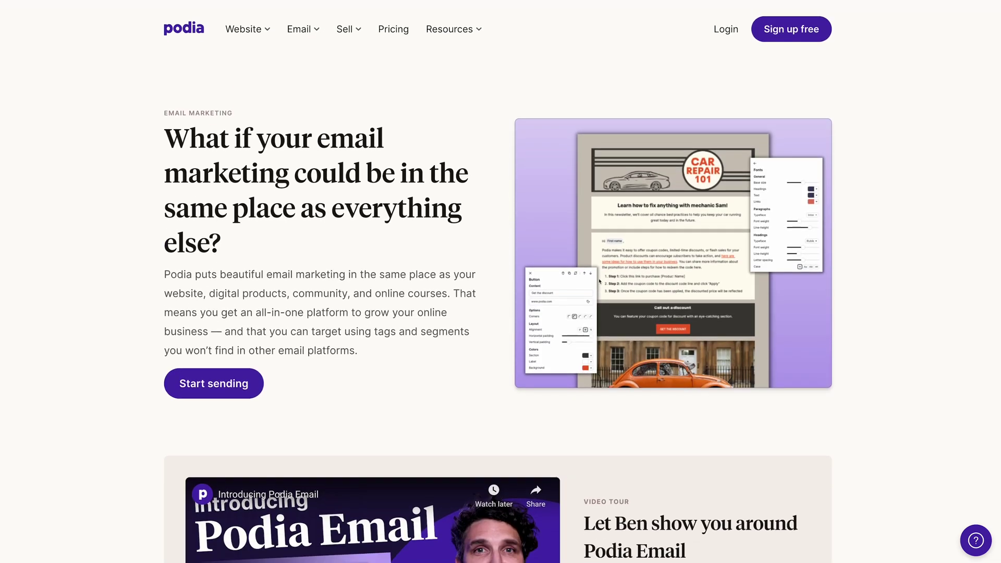
scroll(598, 280, "up", 2)
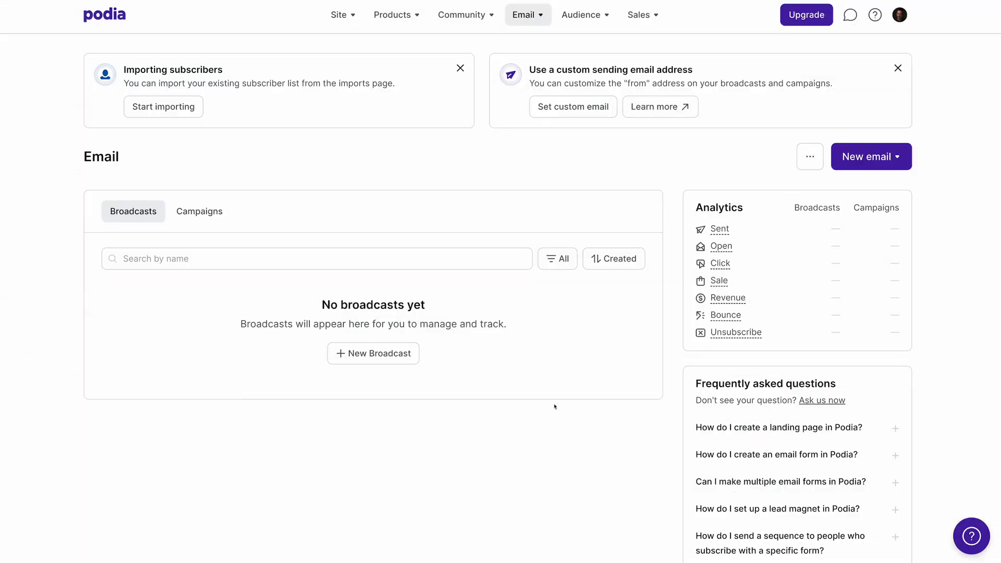
Start a new untitled broadcast email from the Email page.
left_click(367, 361)
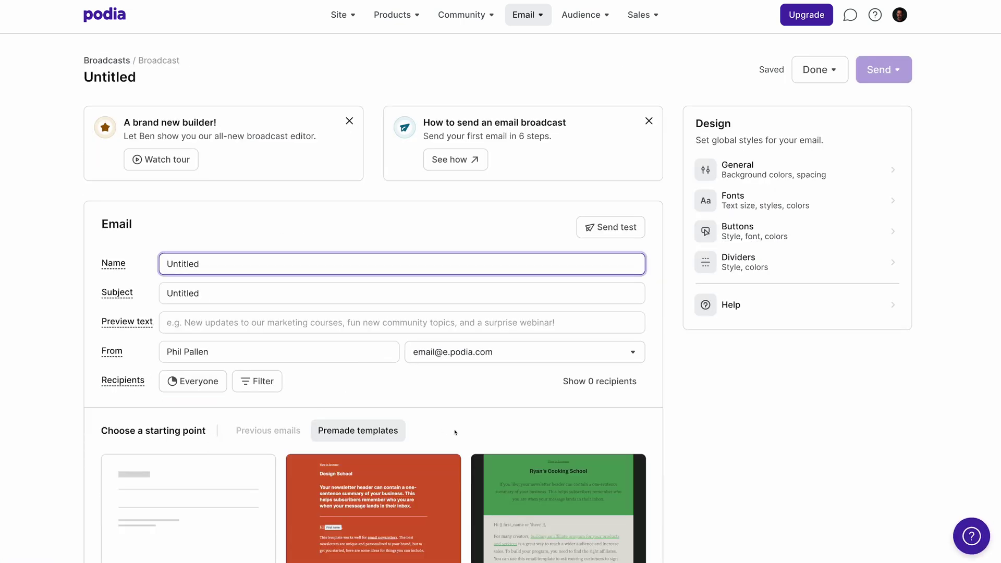
scroll(455, 431, "down", 4)
scroll(455, 431, "down", 2)
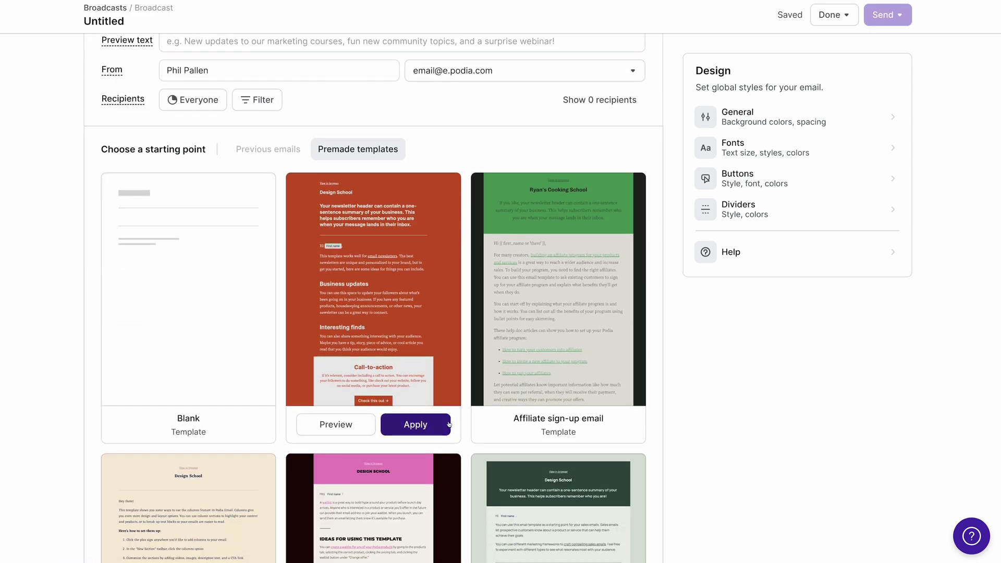
scroll(450, 424, "up", 3)
scroll(449, 424, "up", 2)
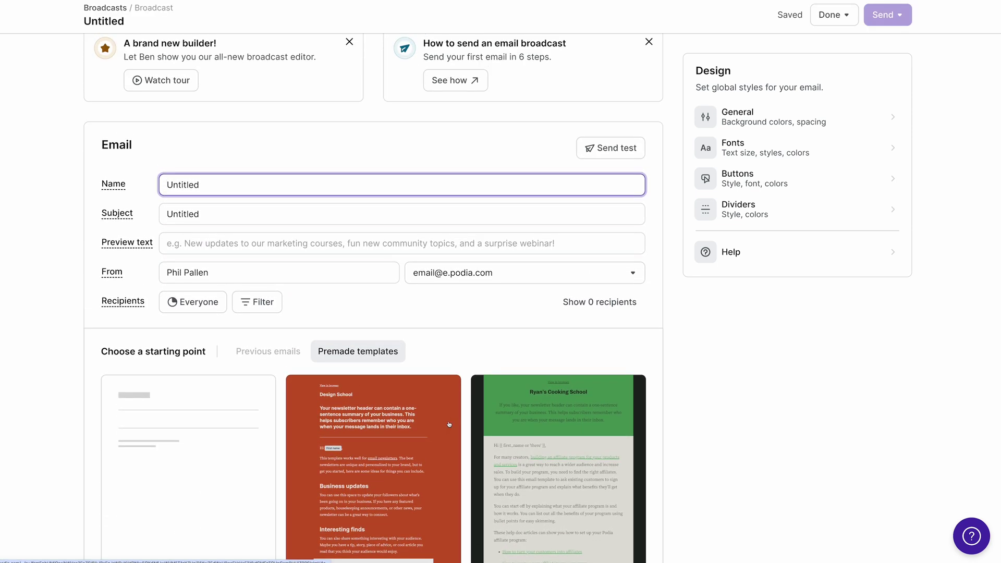
scroll(450, 424, "down", 2)
scroll(450, 425, "down", 1)
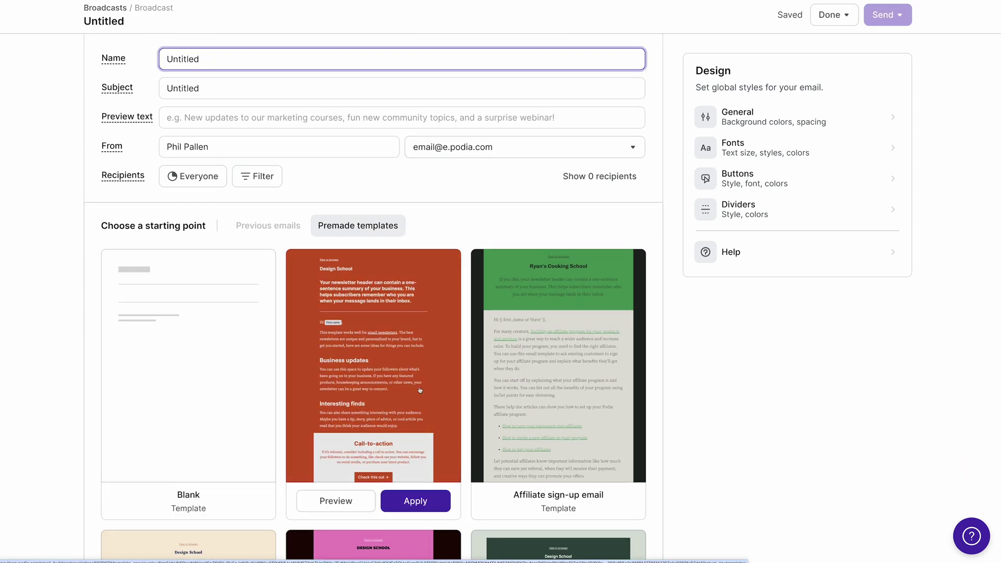
scroll(420, 390, "up", 5)
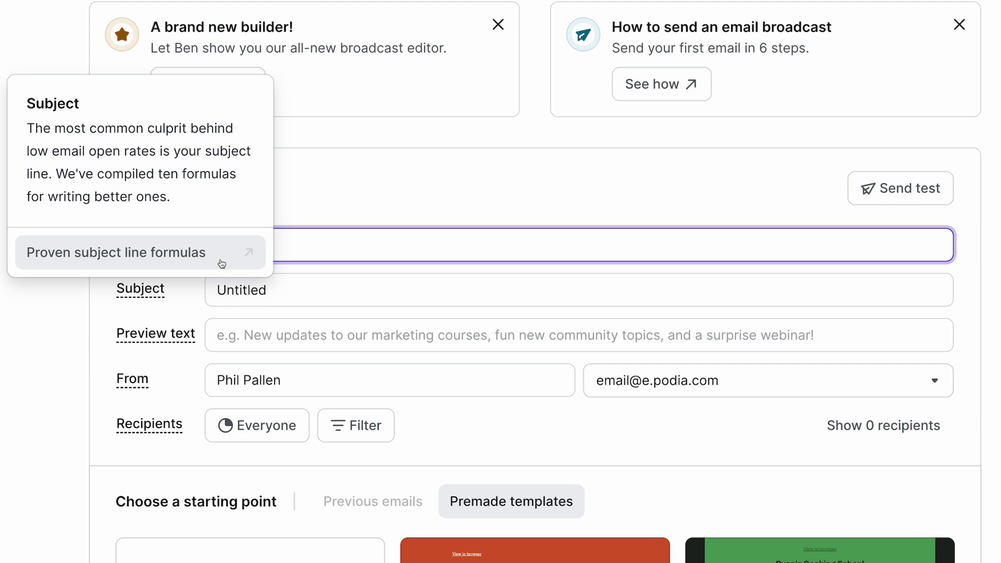
type("Ideas for scaling")
Add the 📈 chart emoji to the 'Ideas for scaling' subject and fill in the preview text.
key("Tab")
type("Ideas for scaling")
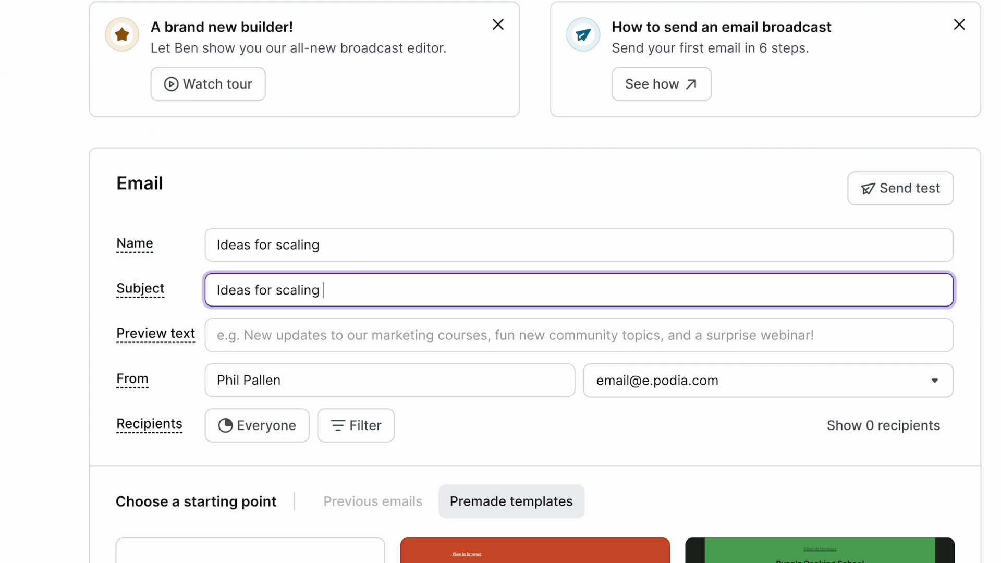
key("ctrl+super+space")
type("chart")
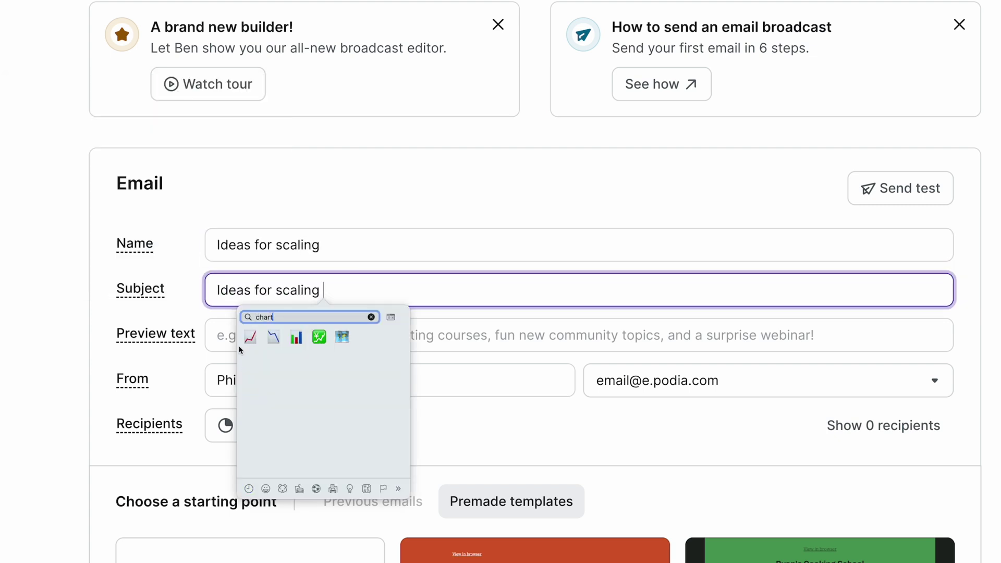
left_click(250, 337)
left_click(446, 196)
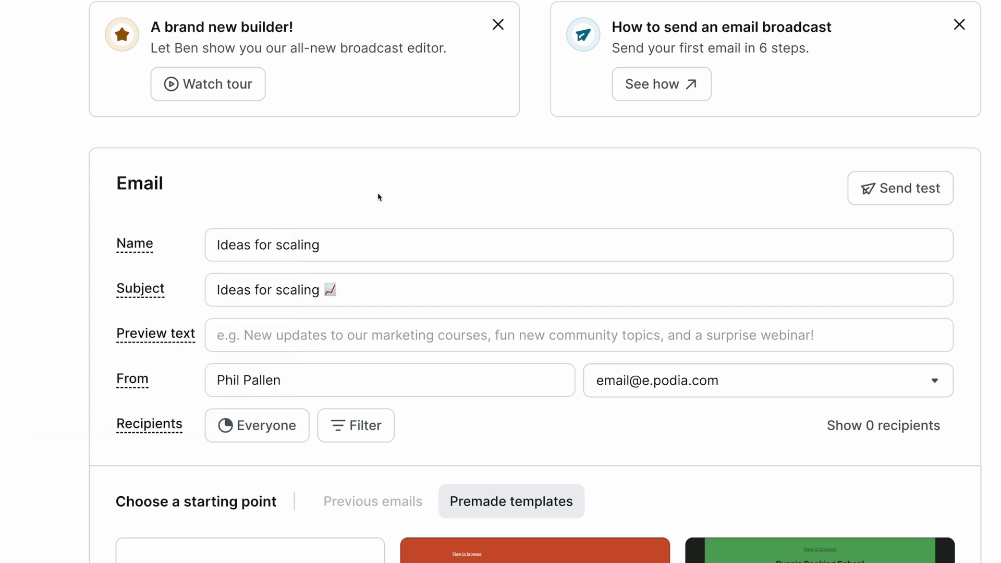
left_click(309, 336)
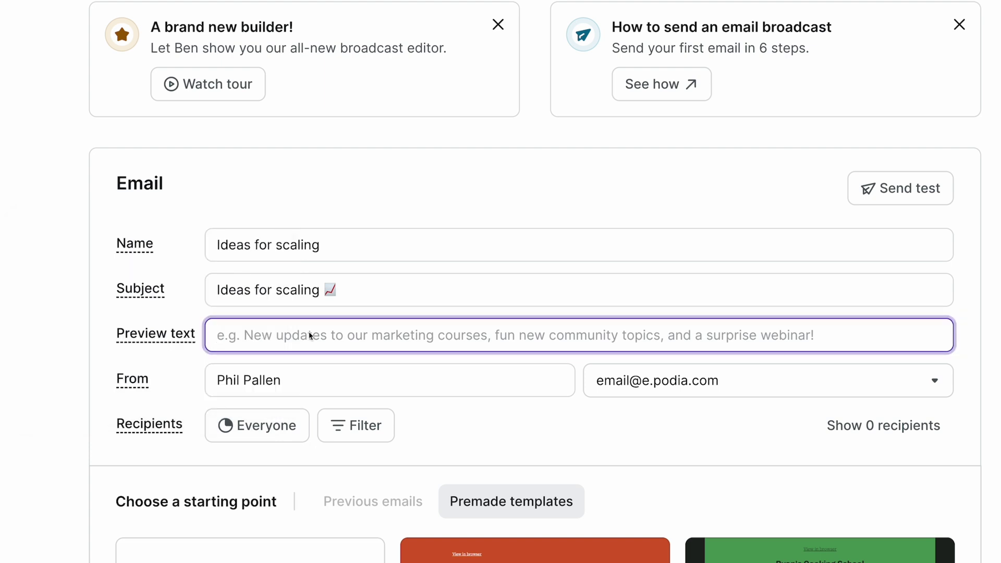
type("A quick rundown of what I've b")
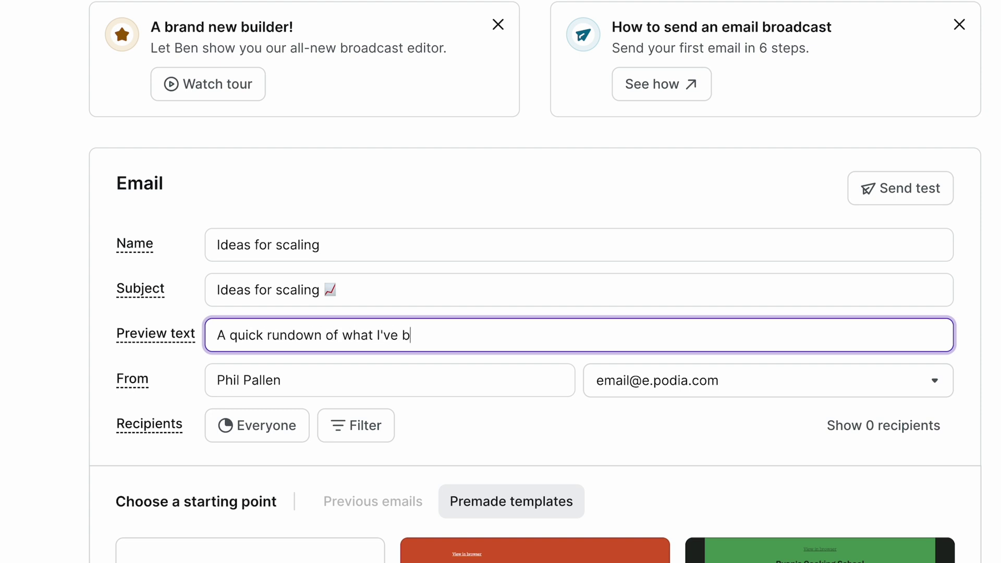
type("een pondering to grow my business (and yours, too).")
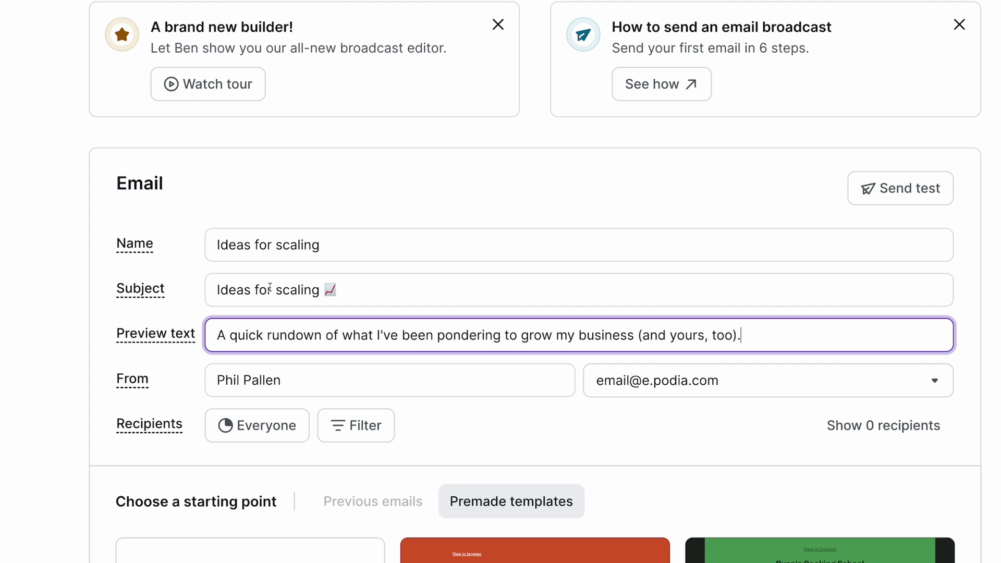
Review the recipient segments and keep the email going to everyone.
left_click(446, 420)
scroll(458, 422, "down", 2)
left_click(285, 280)
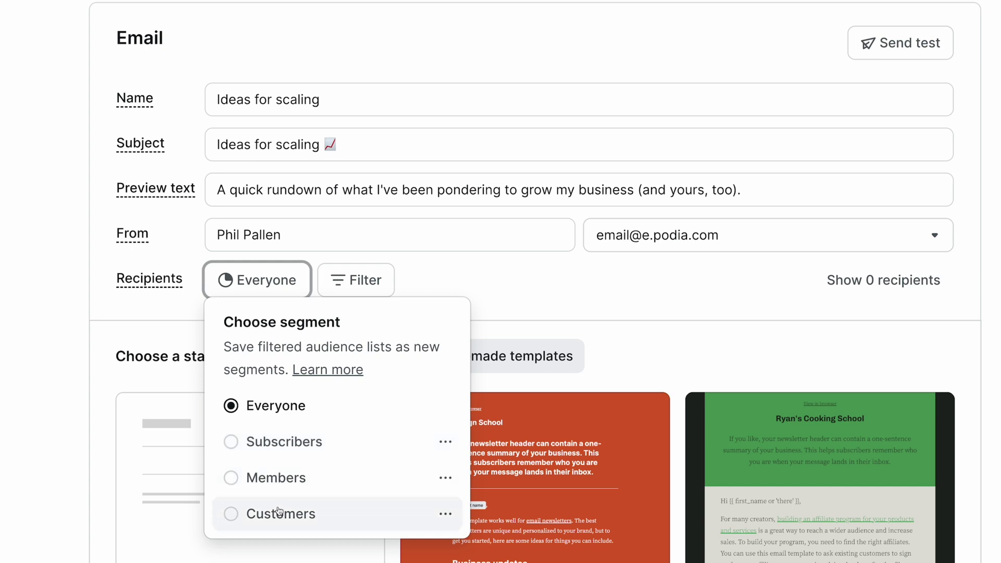
left_click(407, 273)
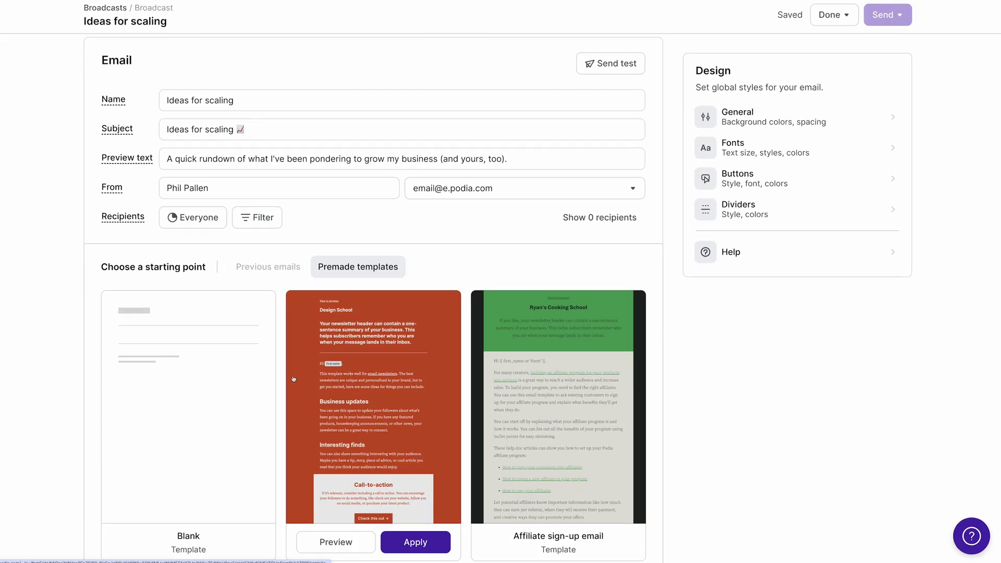
scroll(295, 379, "down", 3)
scroll(313, 391, "down", 3)
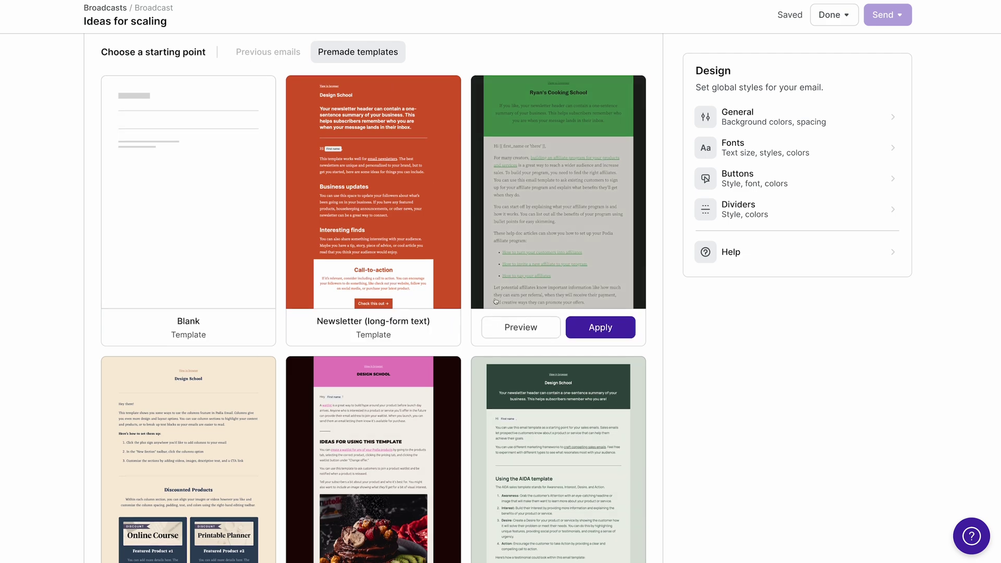
scroll(491, 302, "down", 8)
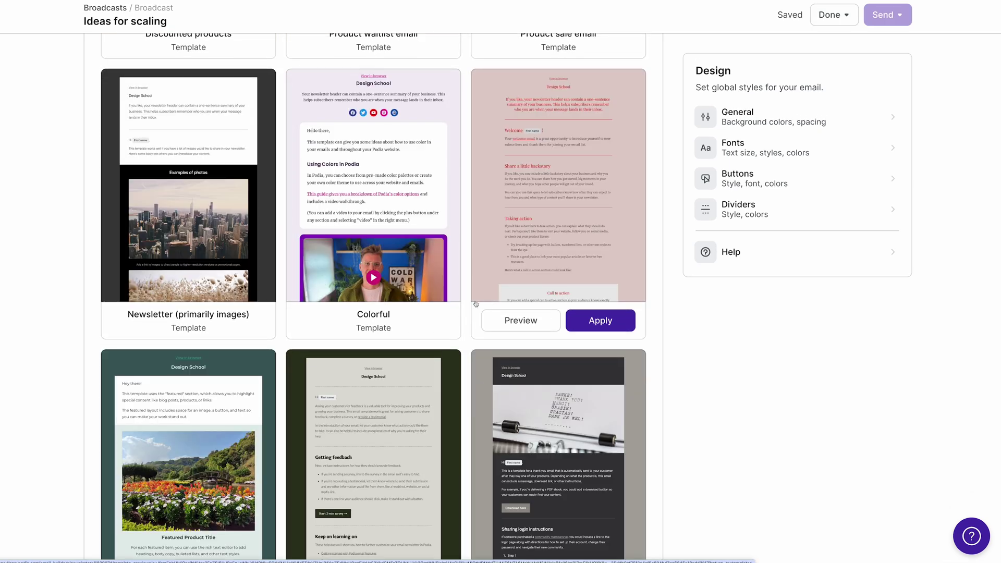
scroll(465, 312, "down", 3)
scroll(464, 312, "down", 2)
scroll(464, 312, "down", 3)
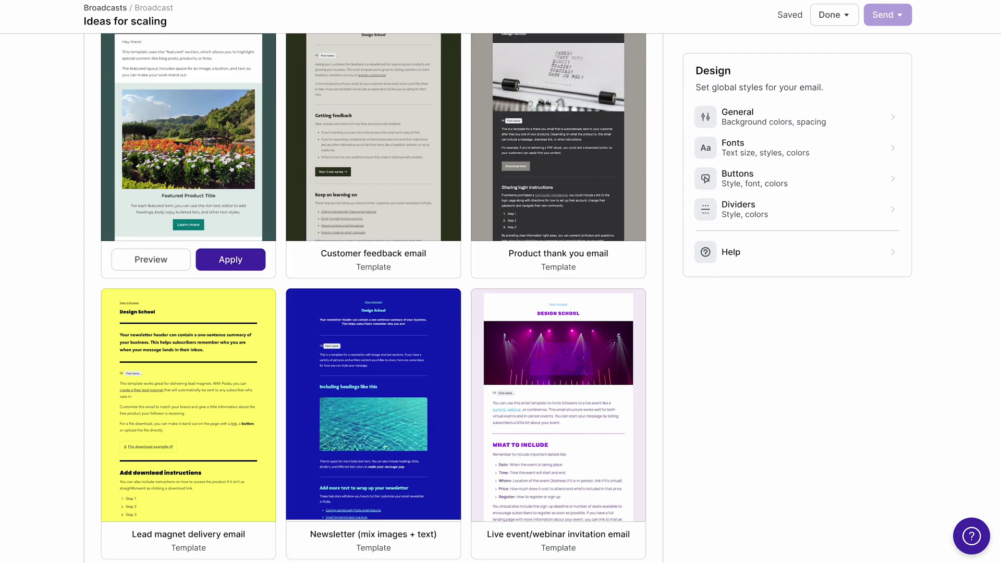
scroll(507, 255, "down", 1)
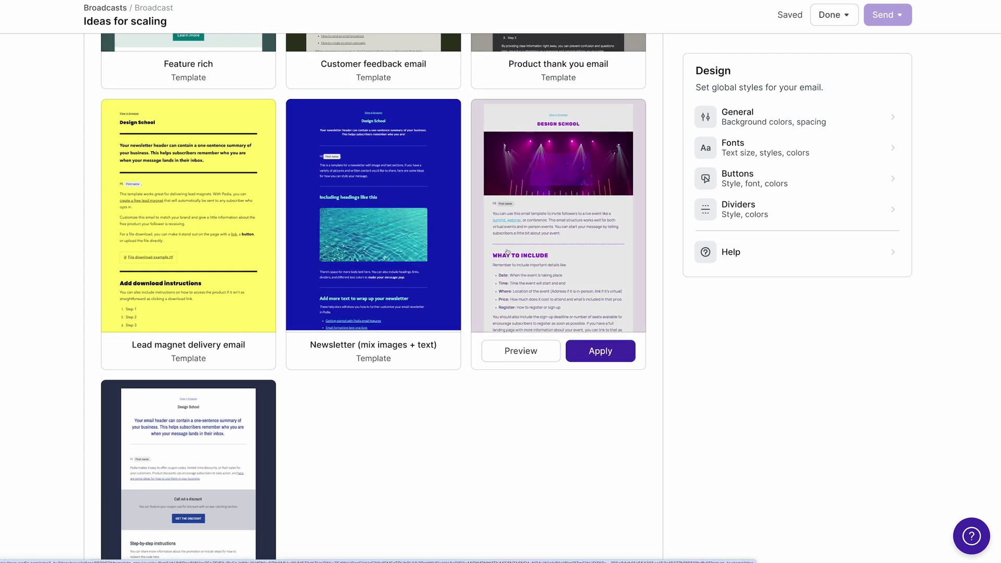
scroll(507, 255, "up", 3)
scroll(506, 255, "up", 3)
scroll(507, 251, "up", 3)
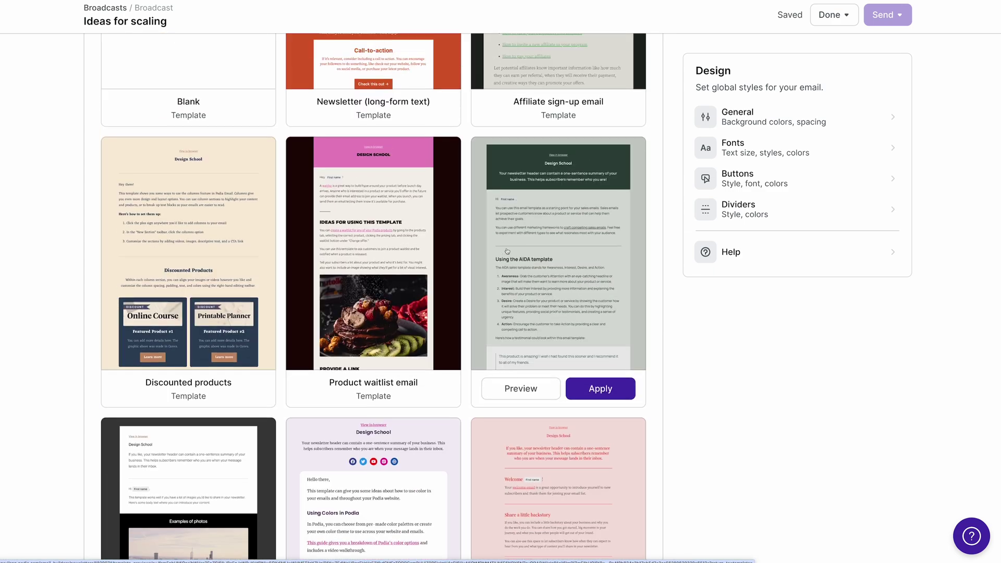
scroll(559, 313, "down", 3)
scroll(558, 312, "down", 2)
scroll(607, 469, "down", 2)
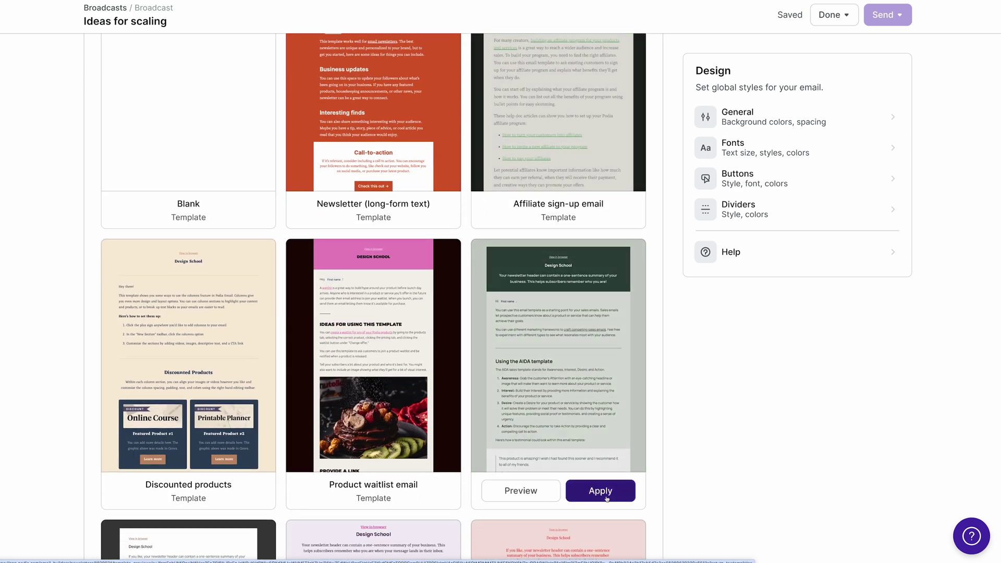
Apply the dark green AIDA sales-email template to the broadcast.
left_click(600, 490)
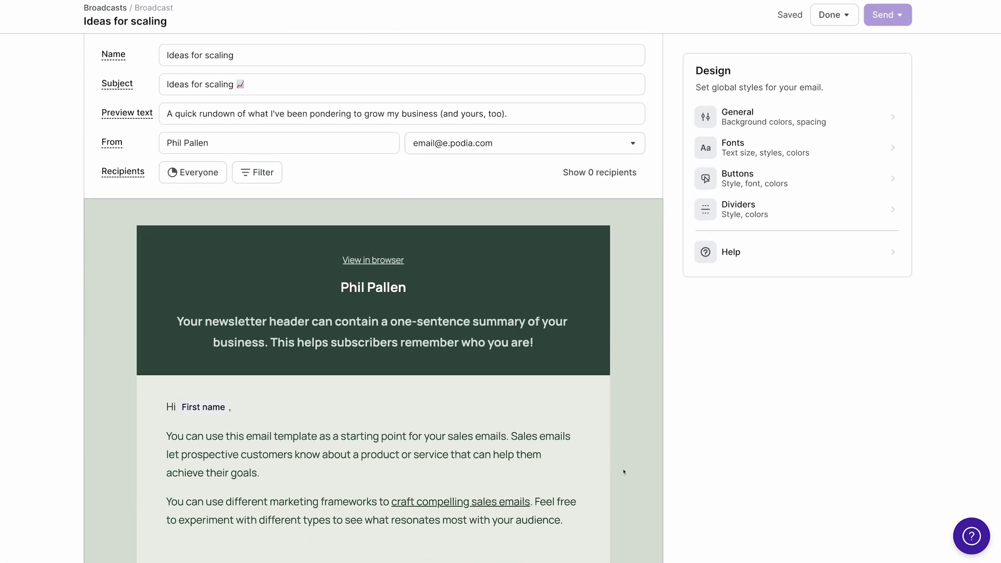
scroll(623, 471, "down", 3)
scroll(624, 472, "up", 3)
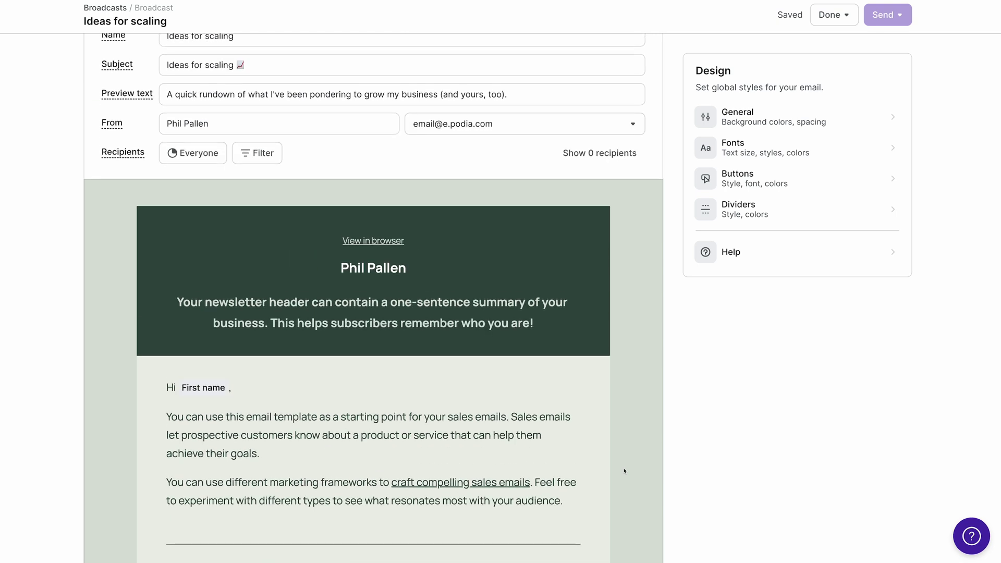
Set the header block's Logo option to Custom image.
left_click(373, 250)
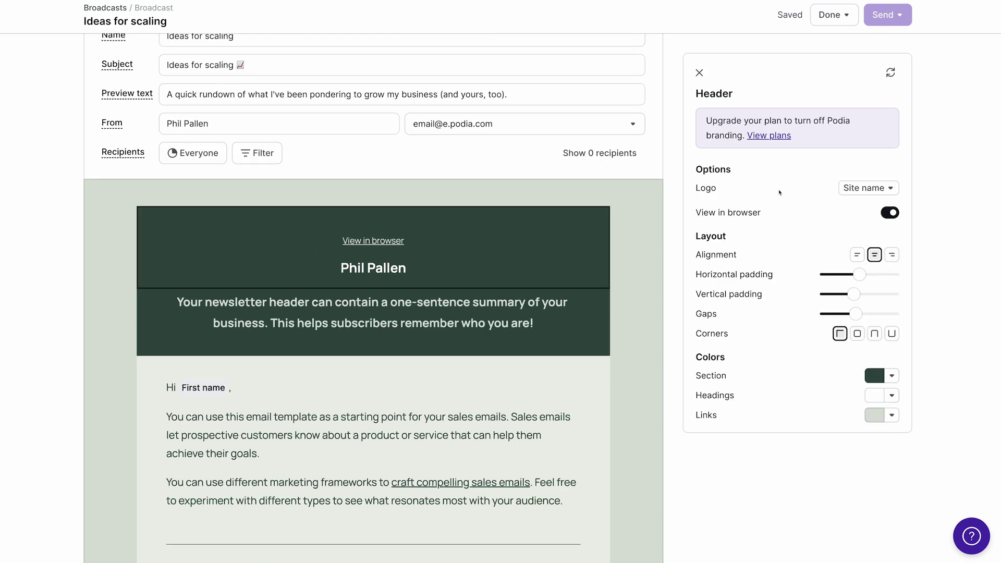
left_click(867, 188)
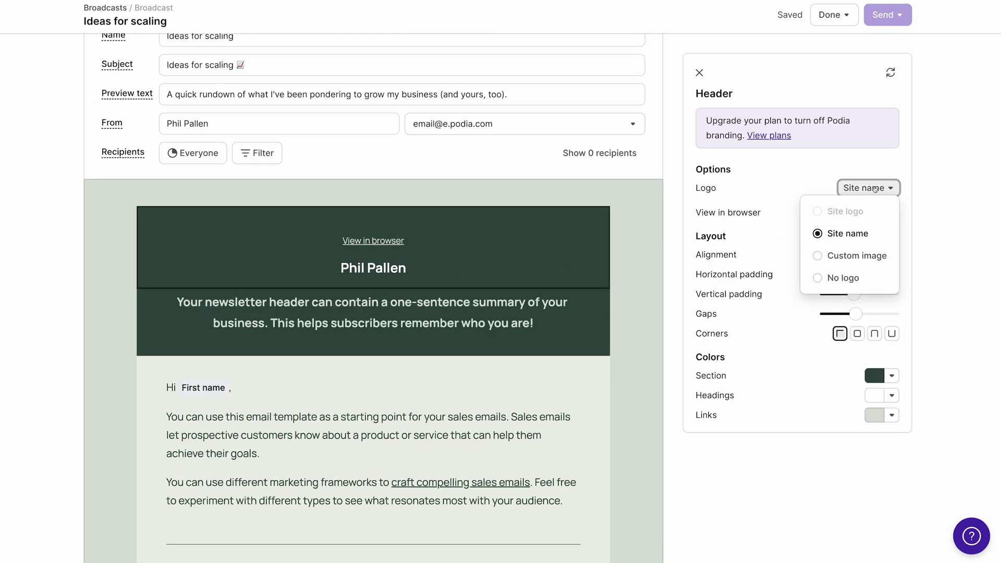
left_click(844, 256)
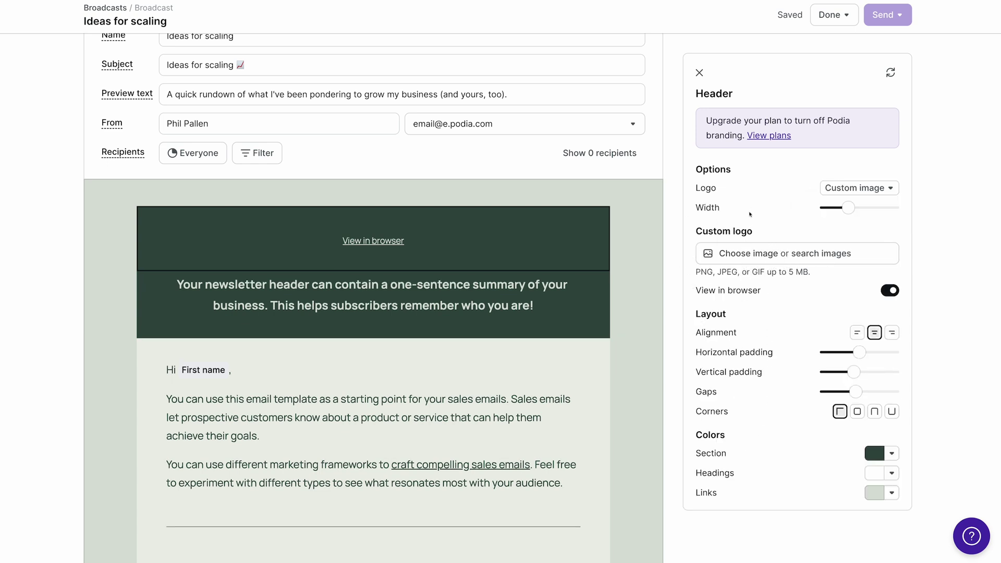
scroll(779, 373, "down", 1)
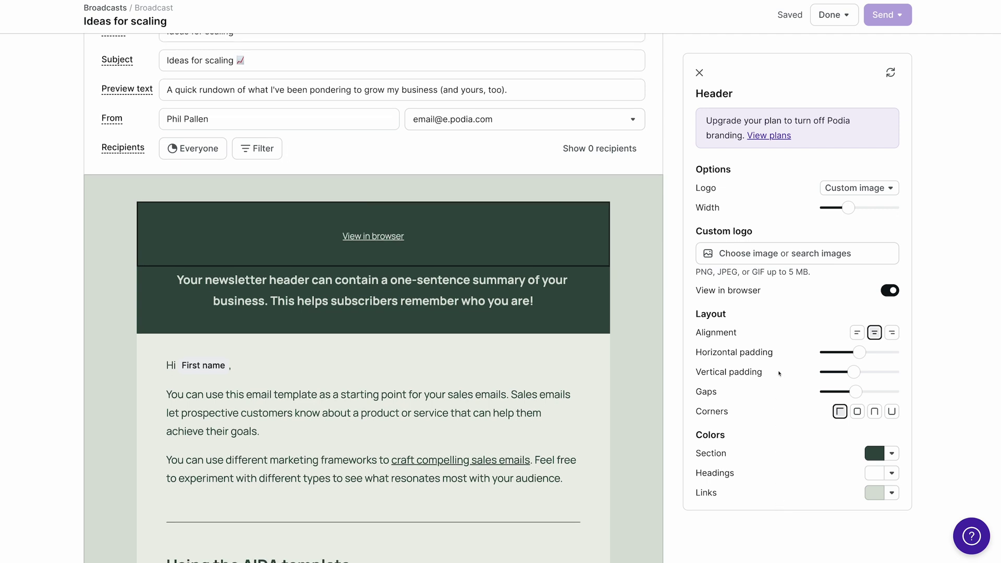
scroll(778, 373, "down", 2)
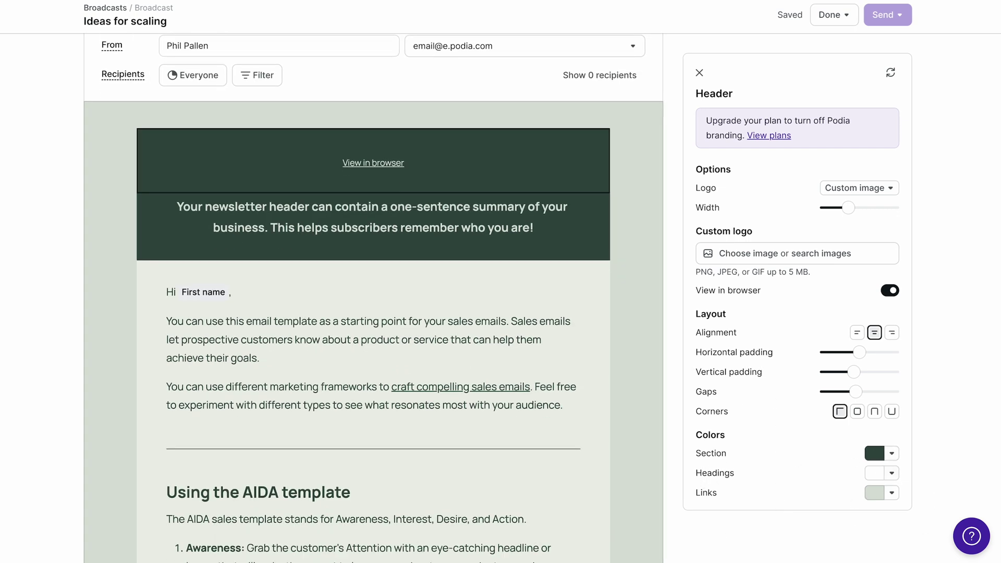
Replace the intro and AIDA list with an ideas rundown and a '1. SMART goals' section.
left_click(216, 339)
key("ctrl+a")
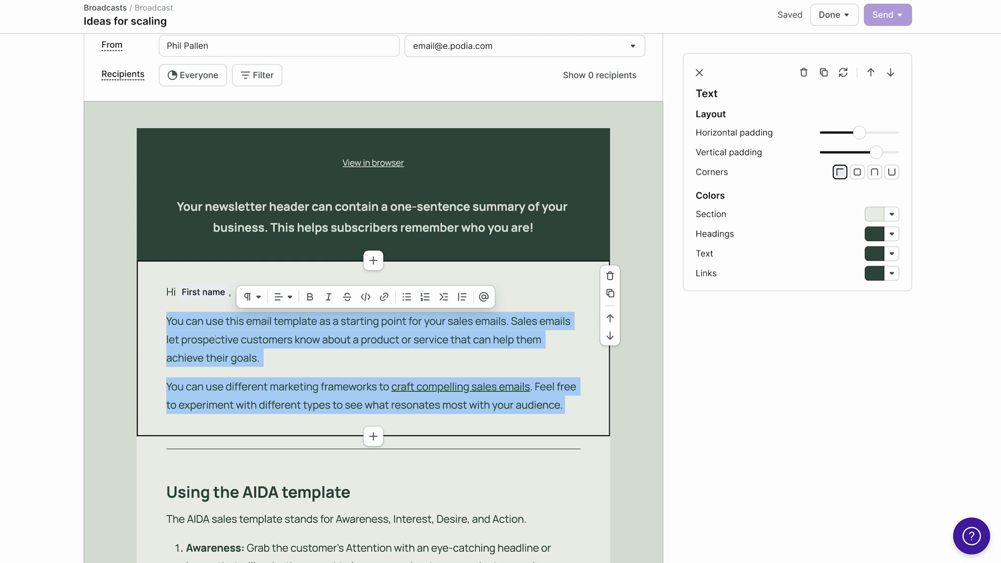
type("Here's a quick rund")
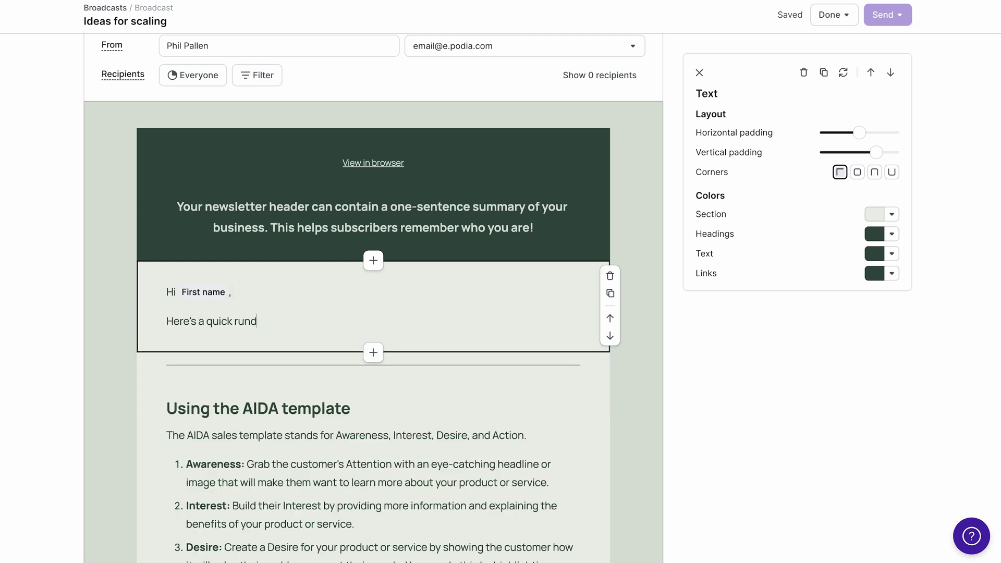
type("own of ideas I've been pondering for my own business, each paired with actionable steps you can apply:")
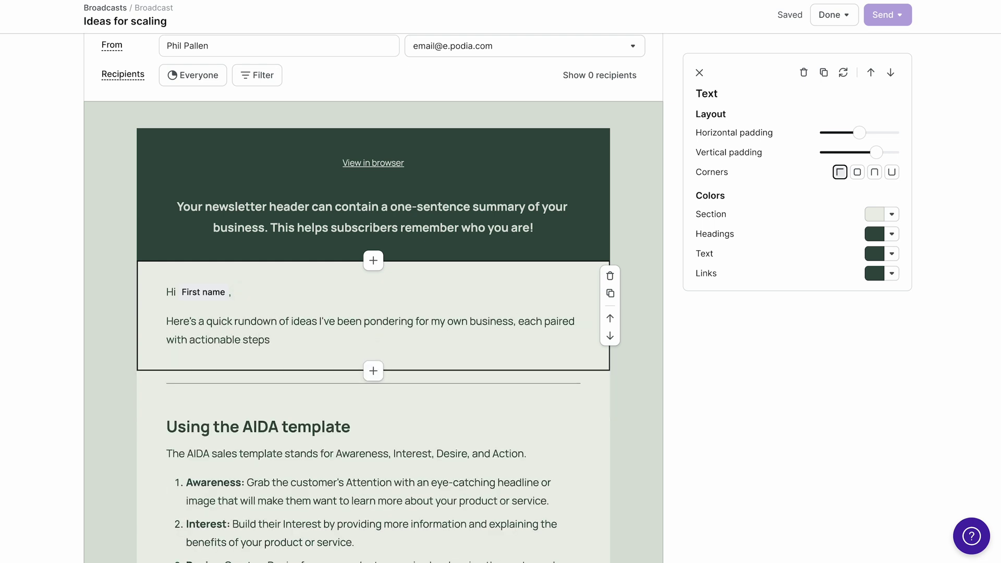
scroll(372, 313, "down", 5)
left_click_drag(350, 249, 166, 250)
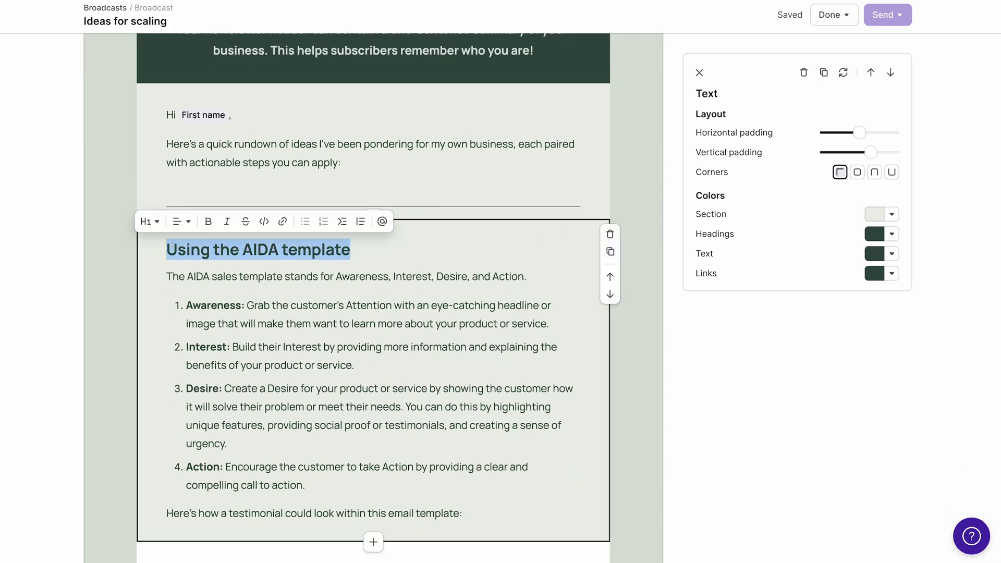
type("1. SMART goals")
left_click_drag(462, 513, 181, 287)
type("N")
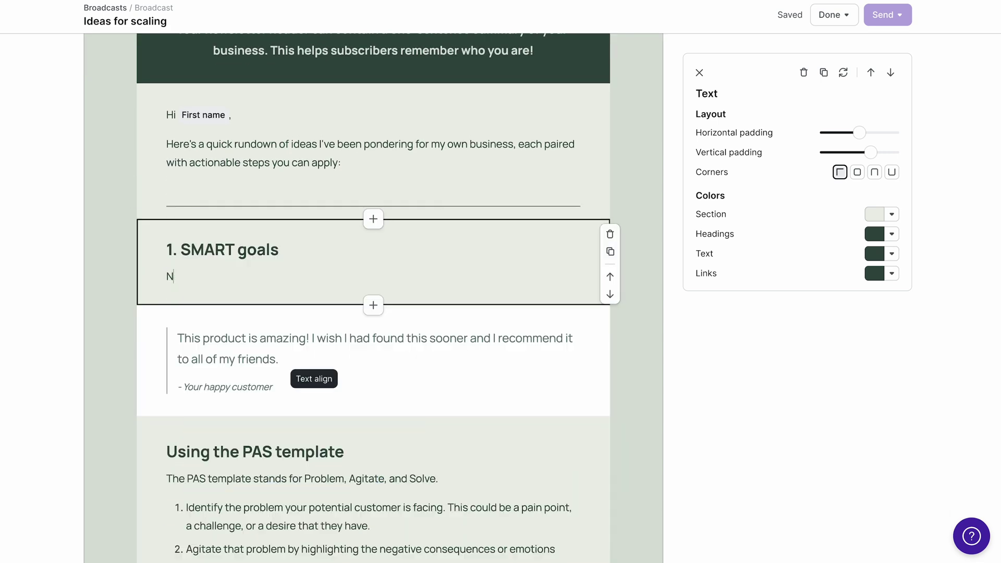
type("ail your business growth by setting goals that are specific, measurable, achieva")
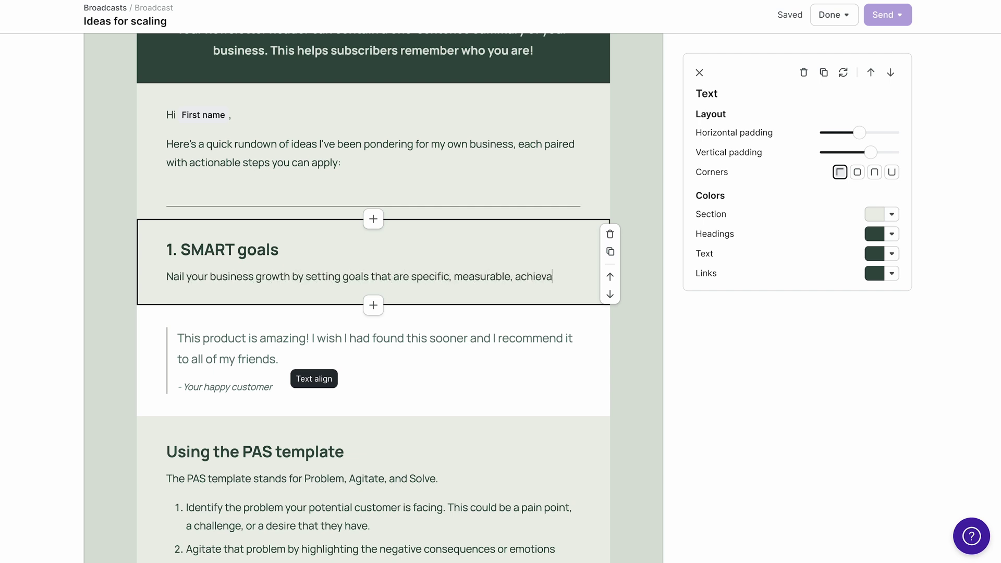
type("ble, relevant, and time-bound.")
Rewrite the testimonial quote and its attribution as a signed goal-setting tip.
left_click(278, 378)
left_click_drag(278, 378, 178, 357)
type("Start by defining one specific go")
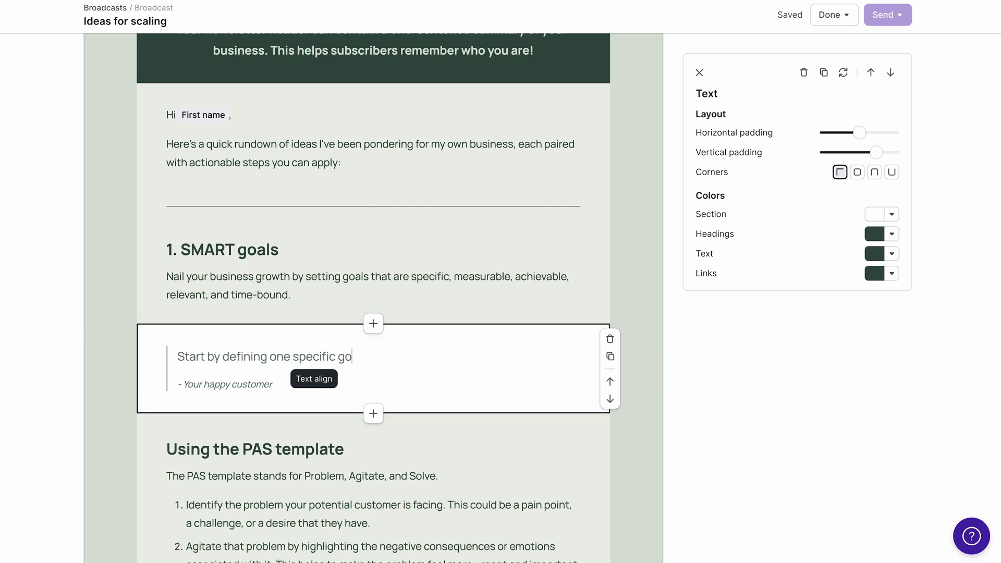
type("al for your business this quarter and outline measurable steps to achieve it.")
left_click(293, 405)
type("Phil Pallen")
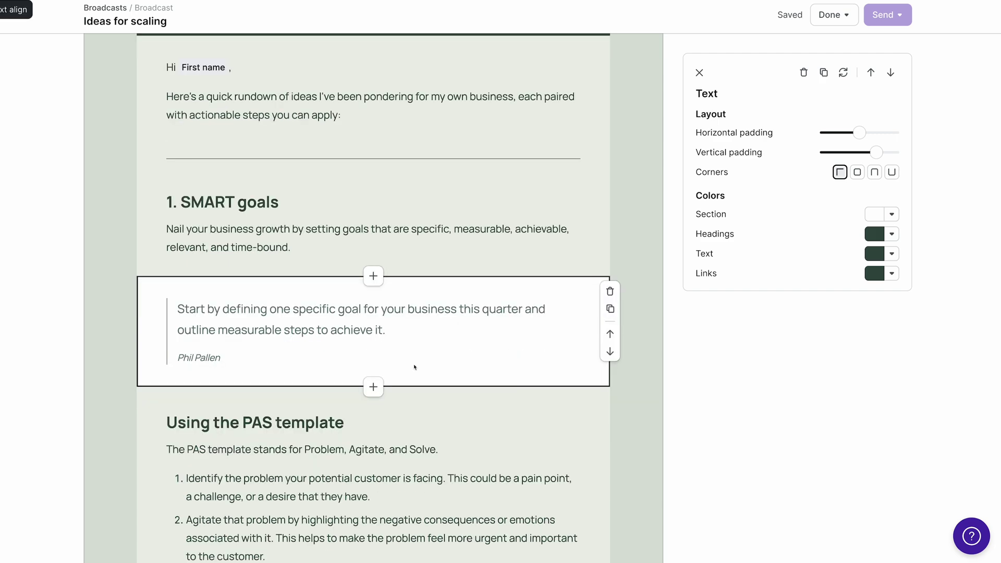
scroll(488, 323, "down", 2)
scroll(488, 323, "down", 2)
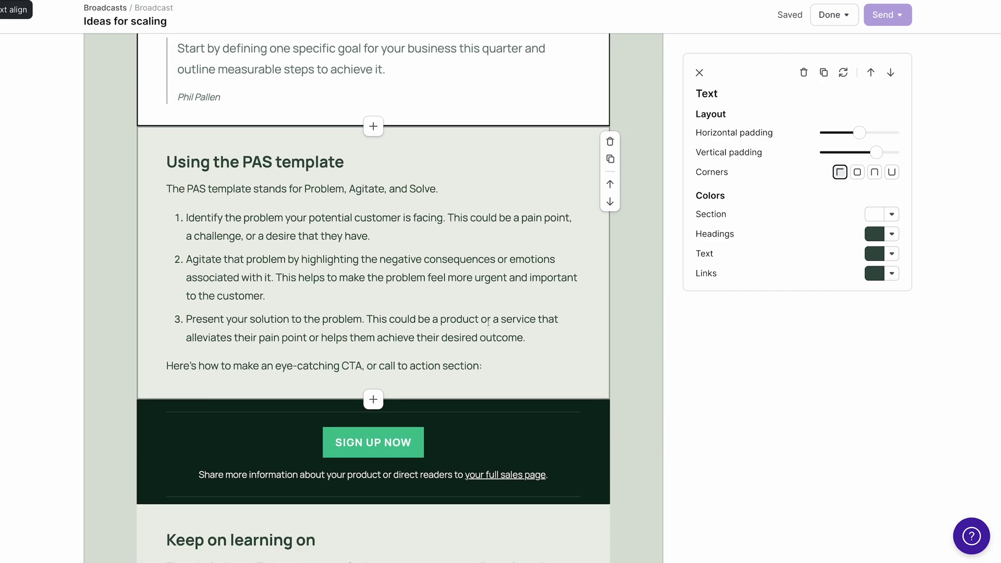
scroll(488, 322, "up", 3)
scroll(488, 323, "up", 4)
scroll(488, 323, "up", 4)
scroll(484, 317, "up", 4)
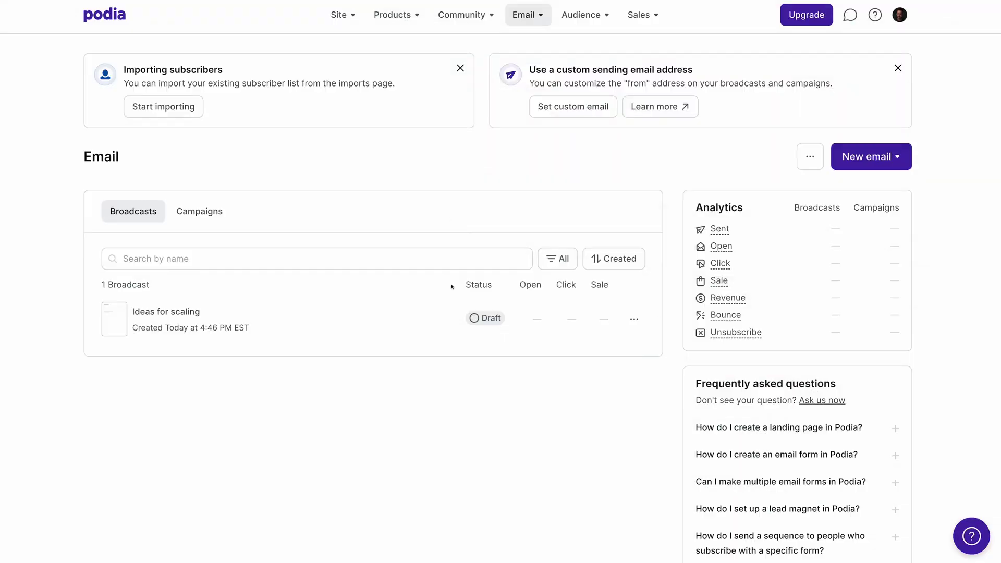
Choose Add person from the Audience menu.
left_click(583, 14)
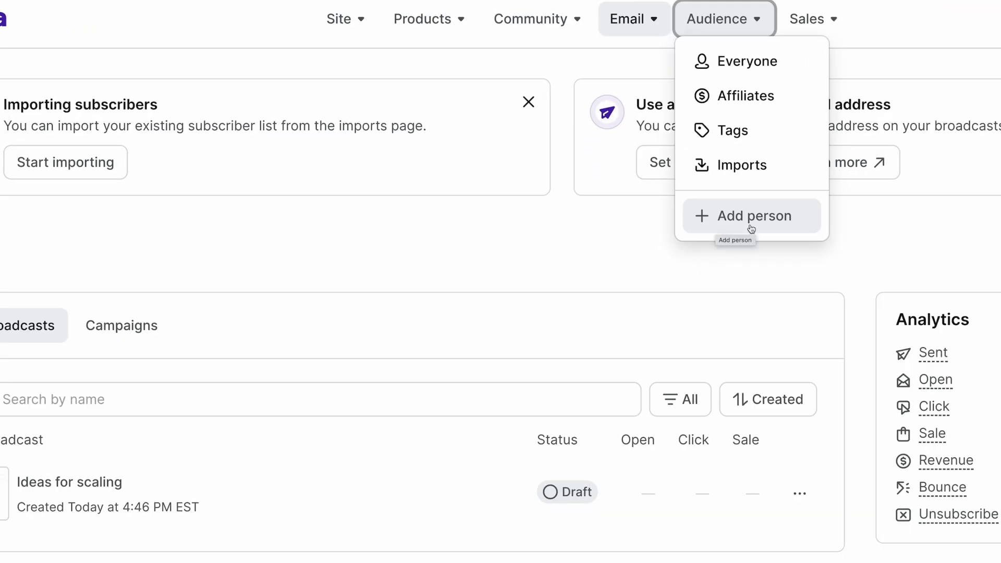
left_click(739, 216)
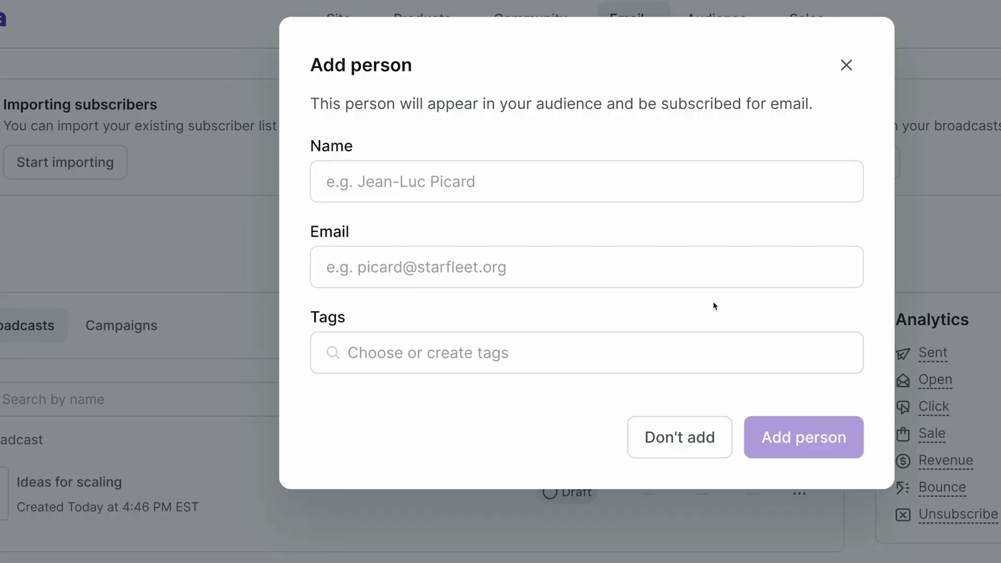
Enter the 'Imported' tag in the Add person form, then dismiss it with Don't add.
left_click(393, 178)
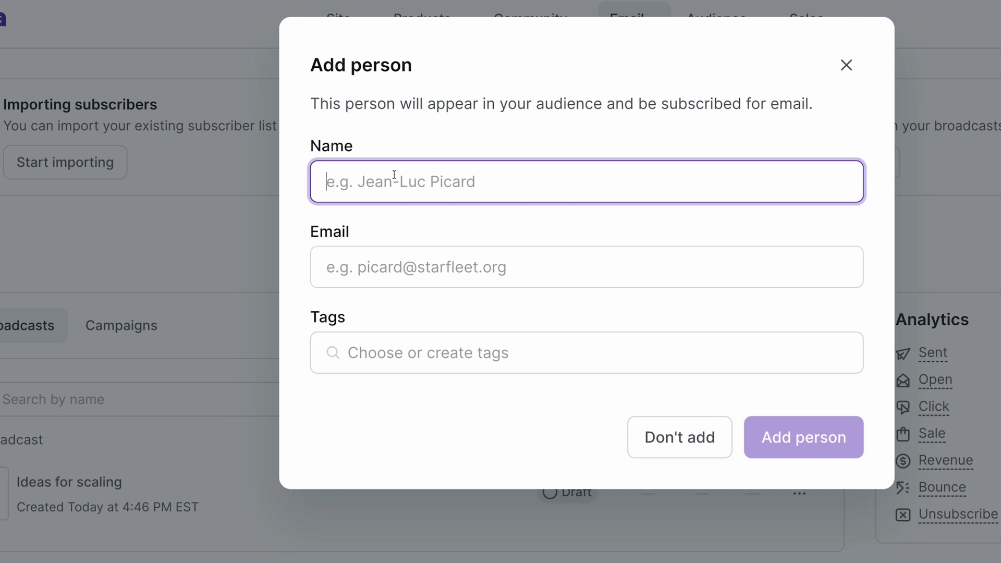
left_click(522, 349)
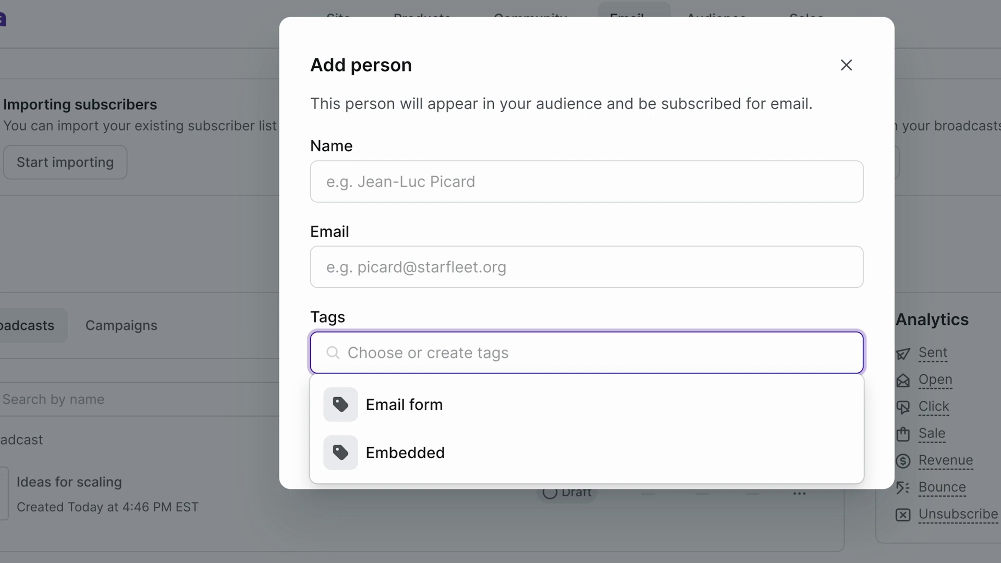
type("Imp")
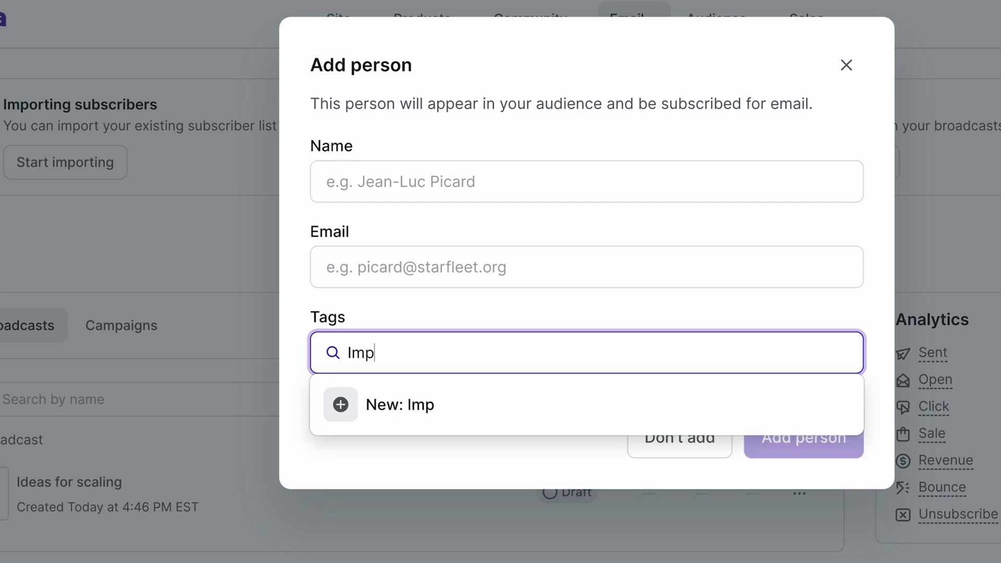
type("orted")
left_click(393, 436)
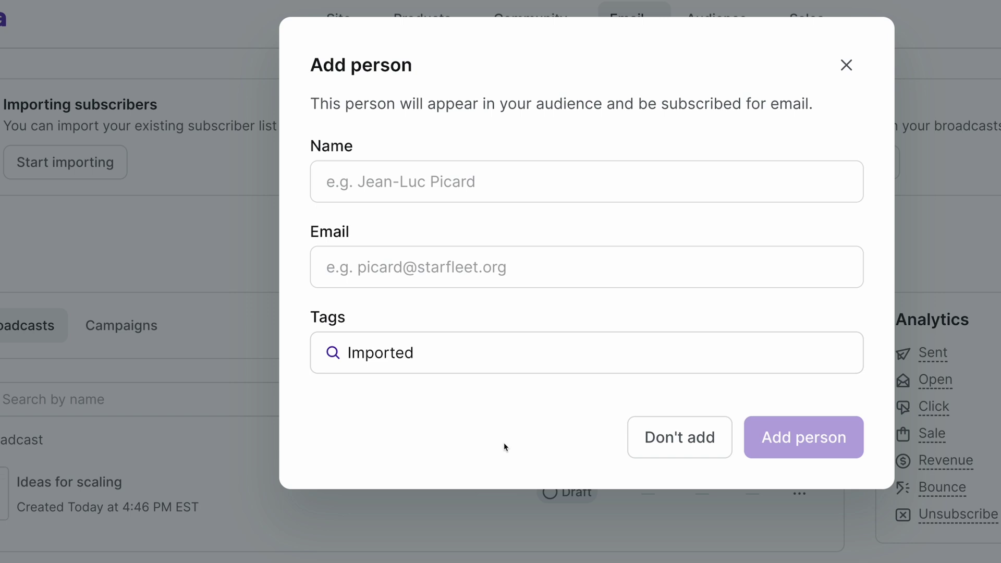
left_click(846, 67)
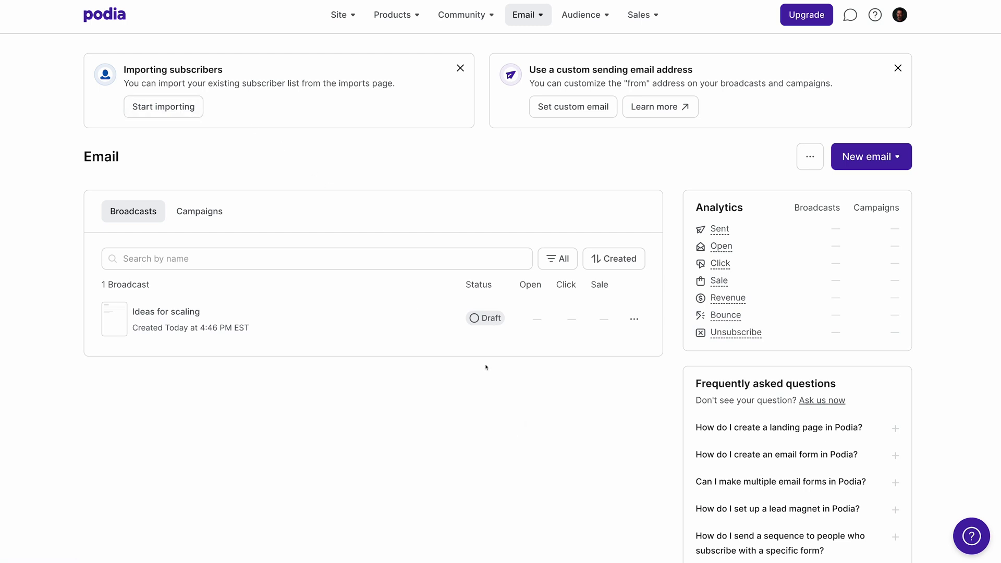
Go to Audience > Imports, prepare a new import with default access, and choose Upload CSV.
left_click(159, 106)
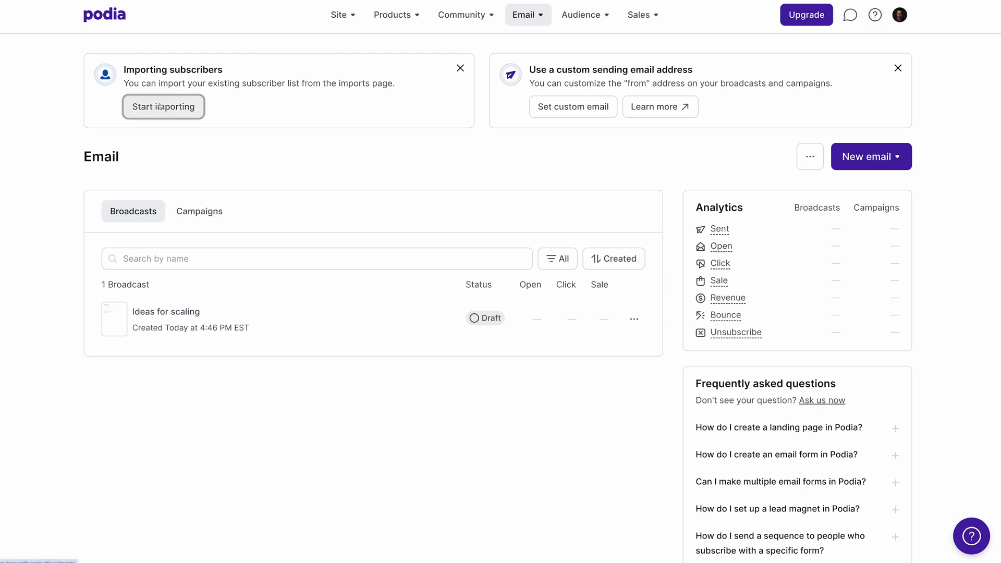
left_click(585, 15)
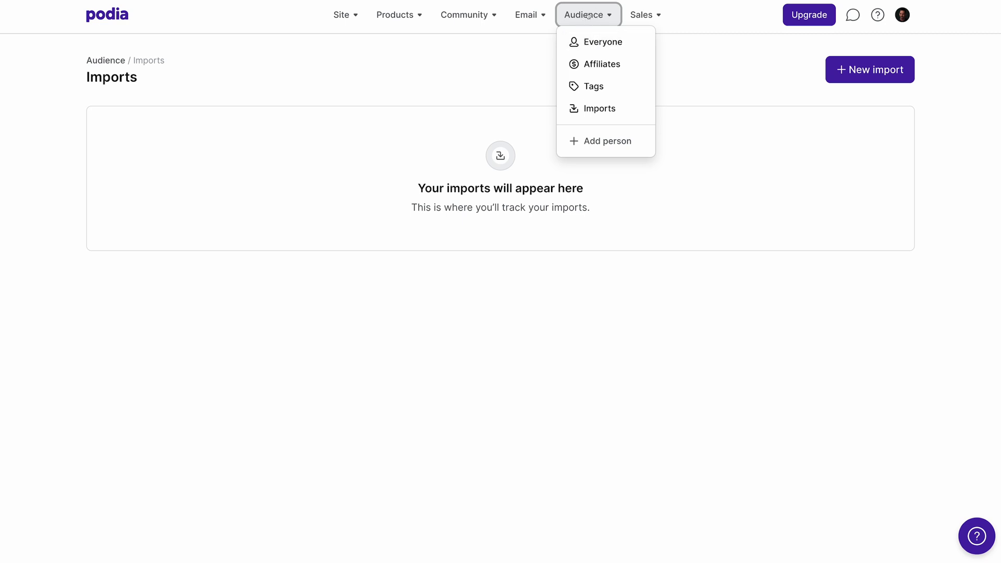
left_click(610, 109)
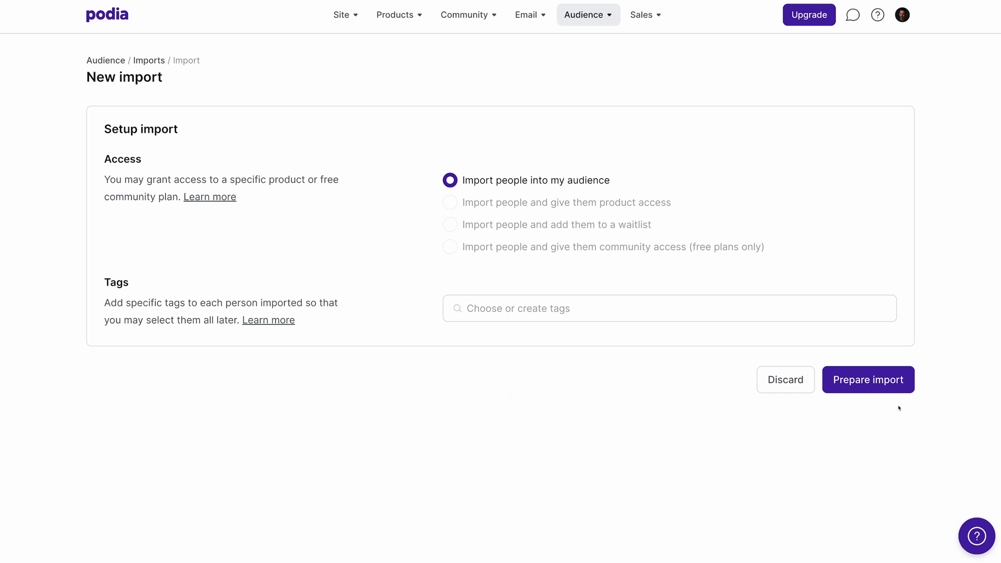
left_click(868, 383)
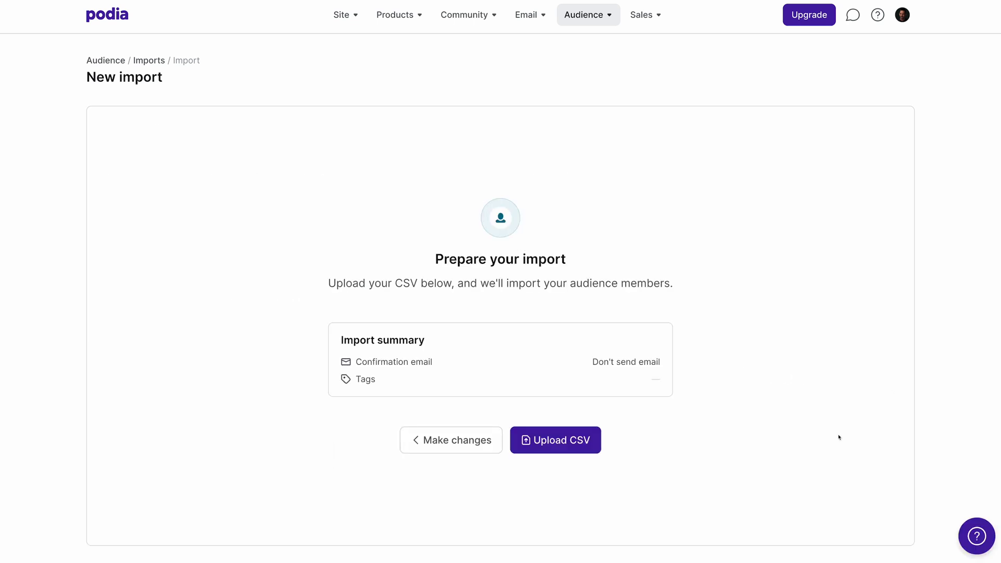
left_click(543, 440)
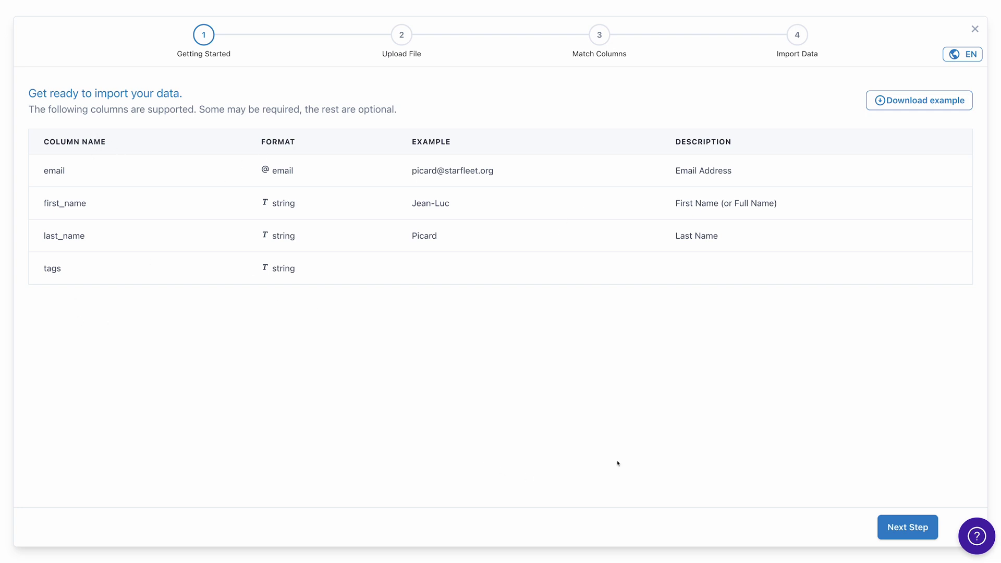
Upload the subscriber CSV from the Downloads folder.
left_click(907, 527)
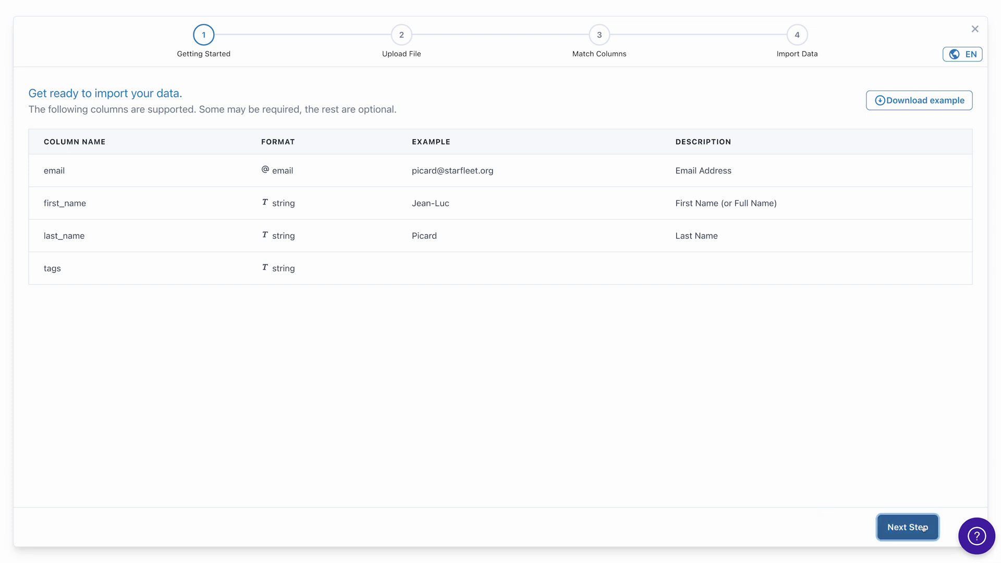
left_click(376, 308)
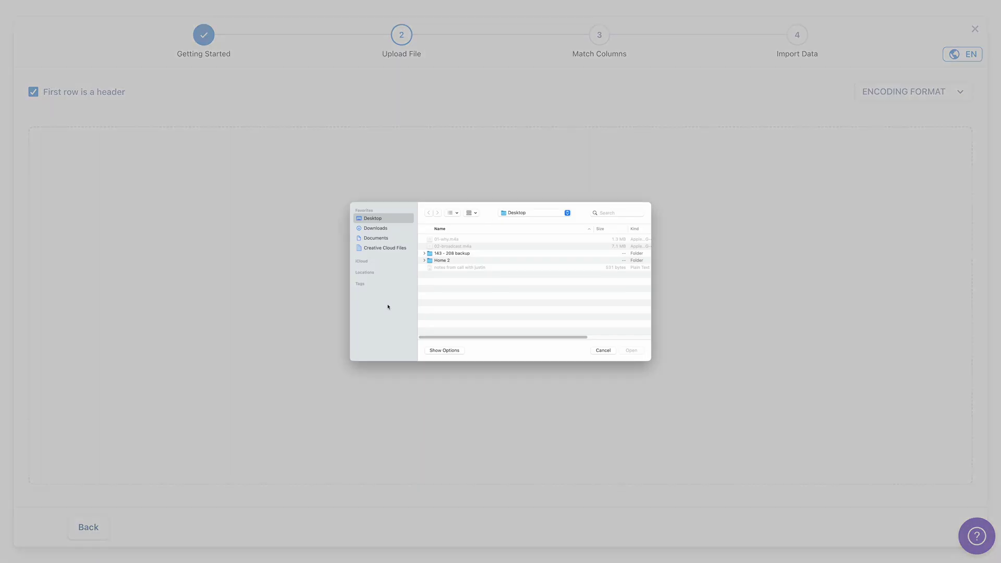
left_click(378, 228)
double_click(440, 281)
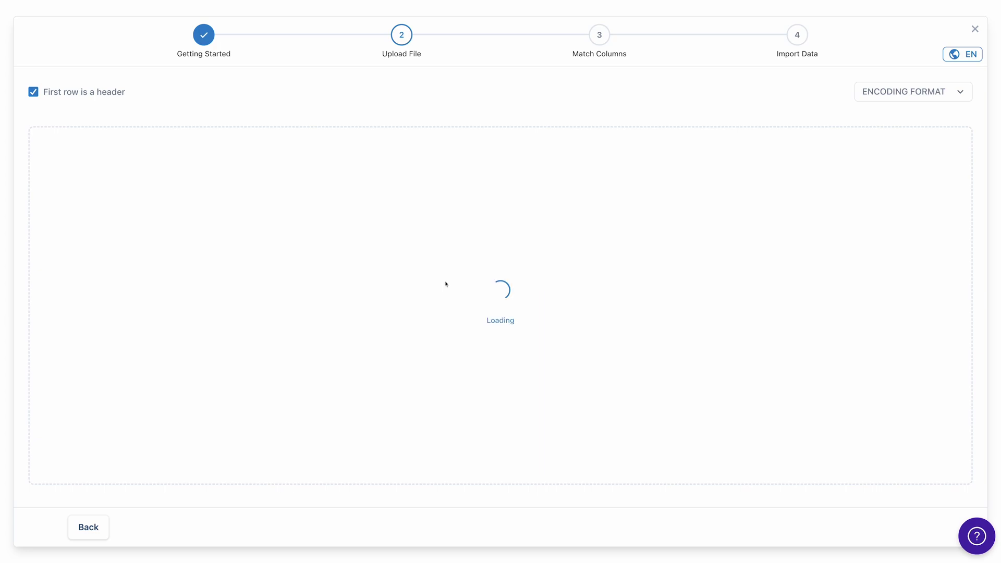
Confirm the column matches, import all 89 rows, and close the wizard.
left_click(906, 527)
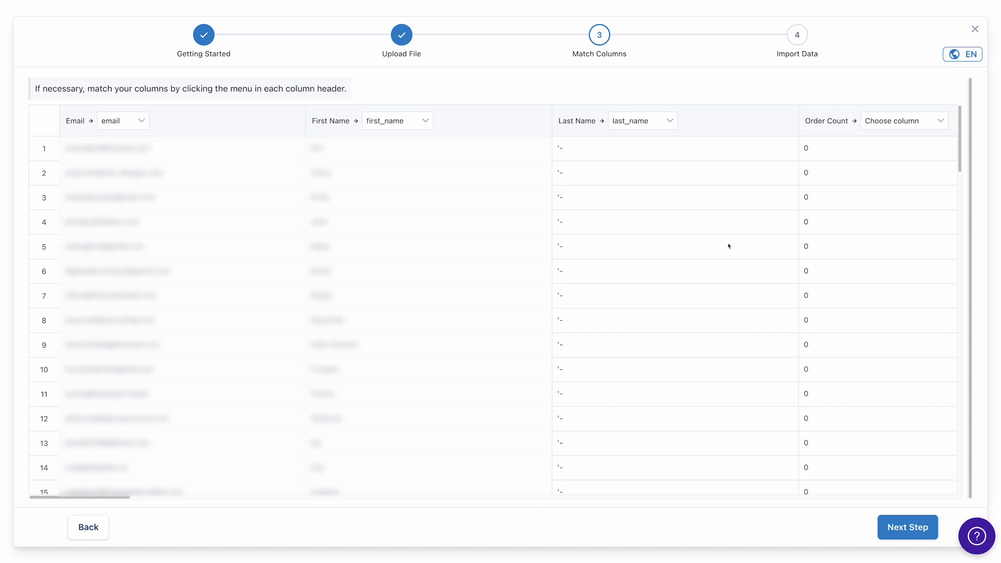
left_click(900, 536)
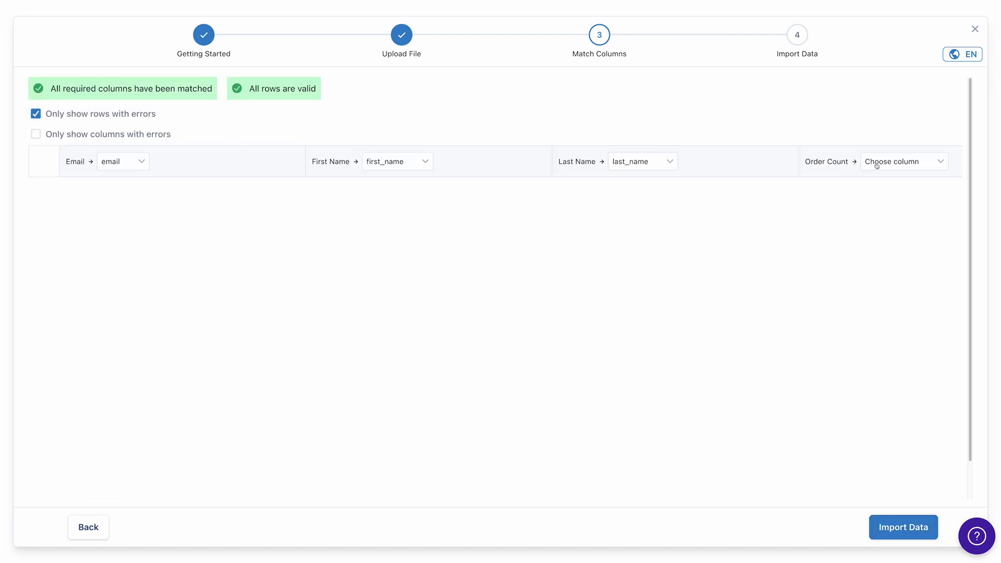
left_click(903, 527)
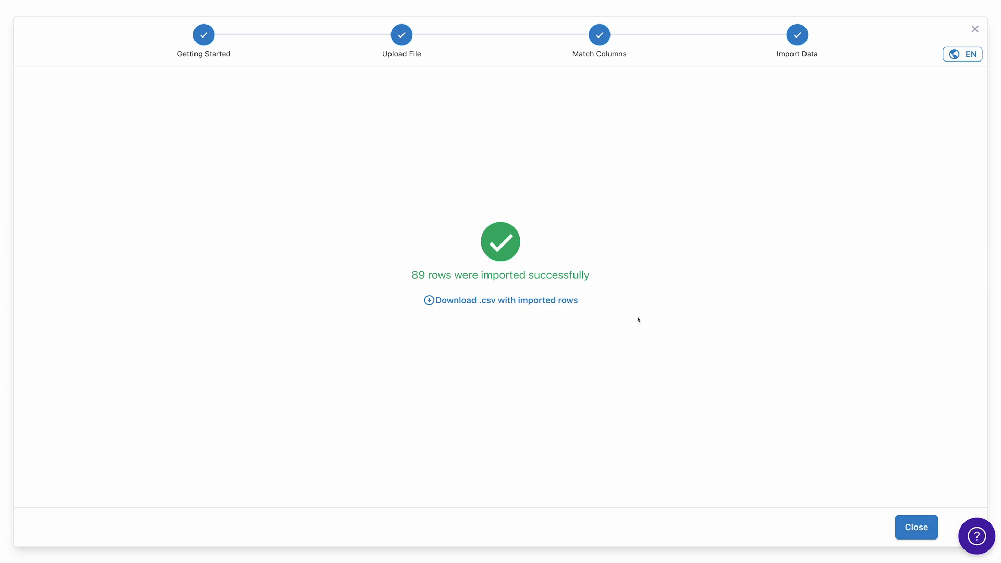
left_click(916, 527)
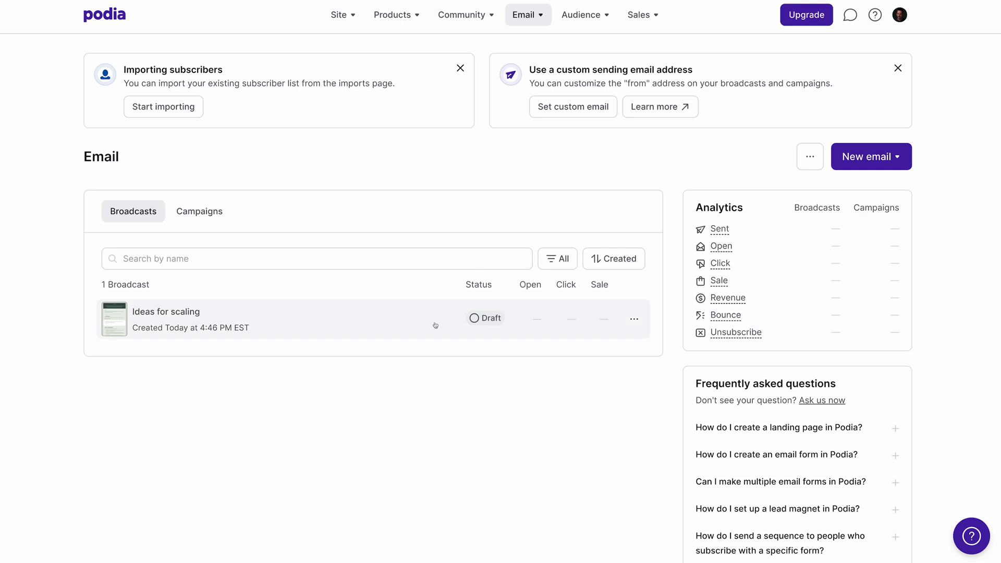
Check the Ideas for scaling broadcast's Send later scheduling options, then return to Campaigns.
left_click(146, 312)
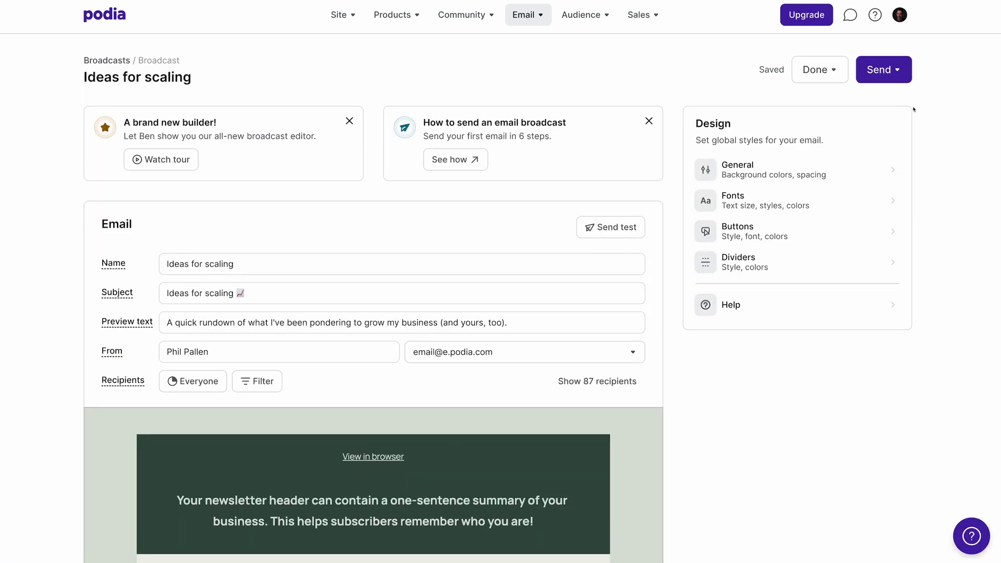
left_click(900, 72)
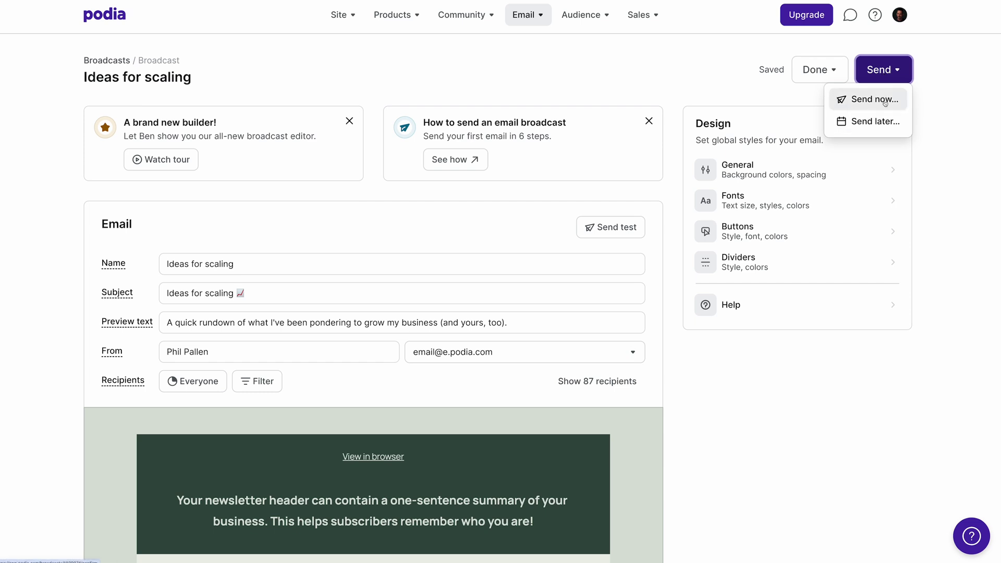
left_click(874, 121)
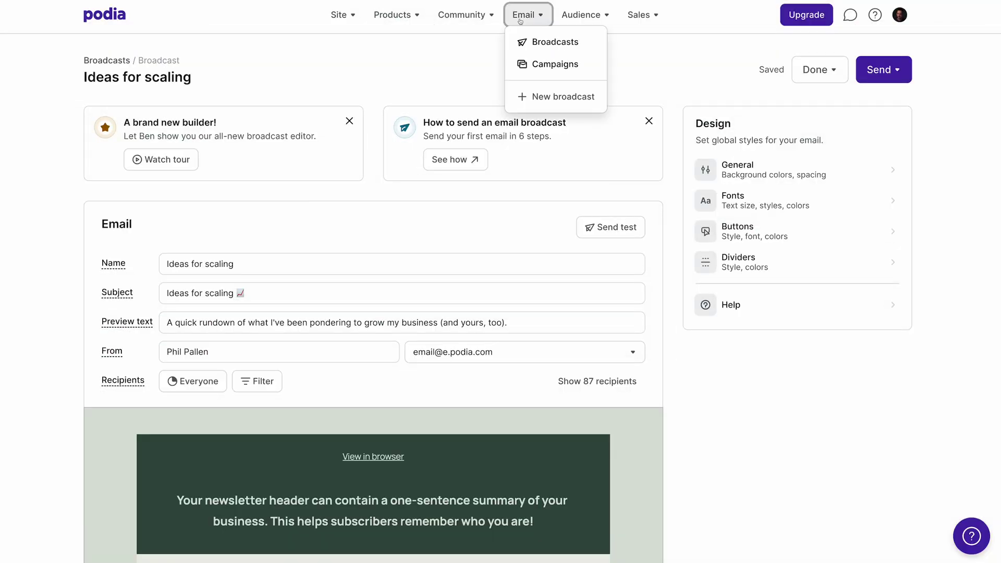
left_click(545, 65)
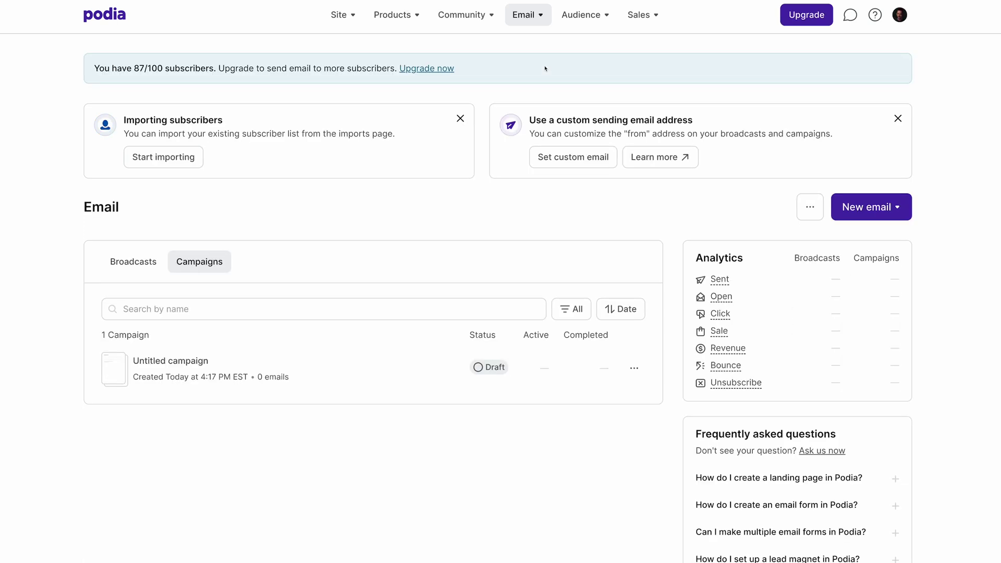
Create a new email campaign named '100 evergreen content ideas'.
left_click(866, 206)
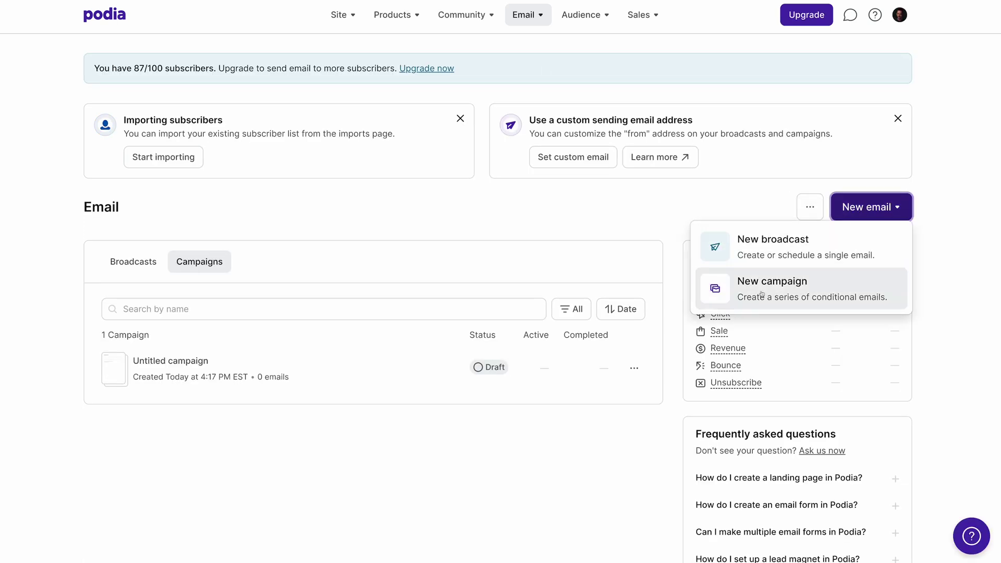
left_click(772, 288)
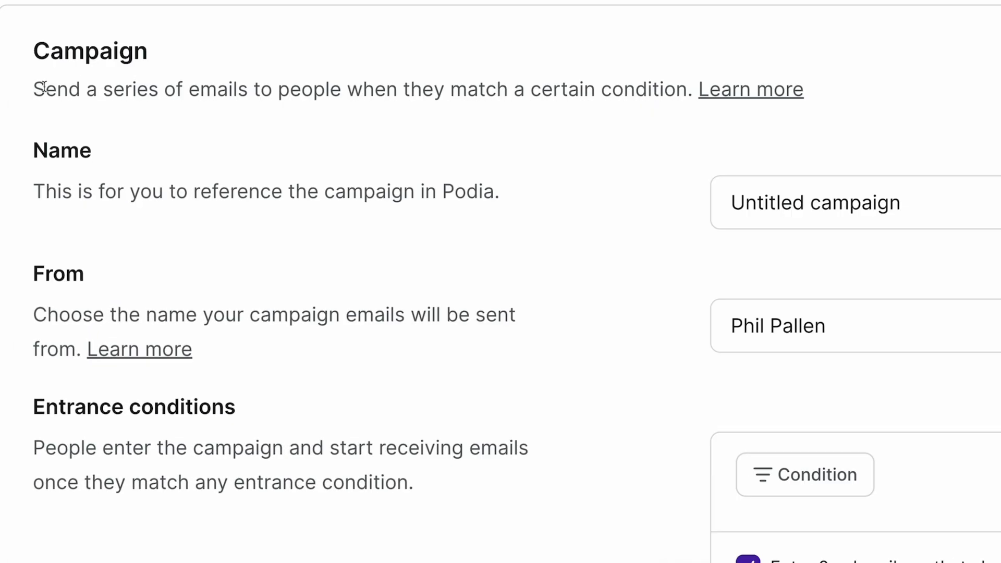
left_click_drag(102, 298, 392, 301)
left_click_drag(612, 102, 696, 103)
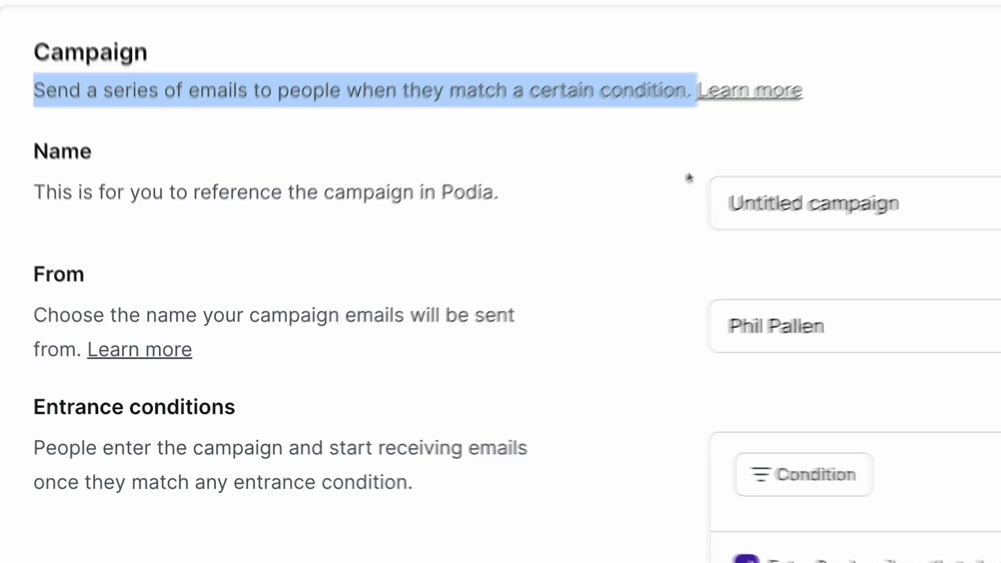
left_click(691, 171)
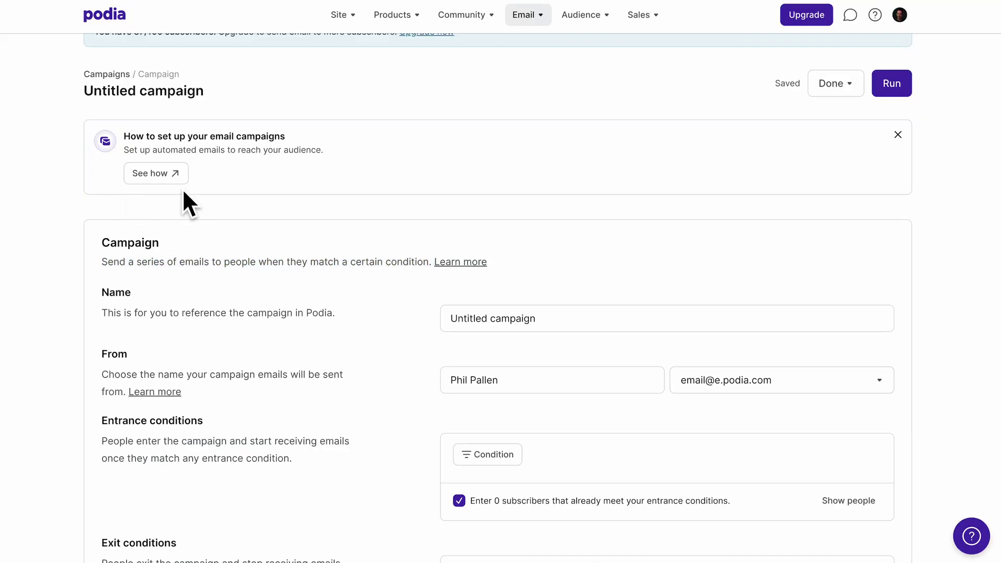
scroll(416, 370, "down", 2)
key("Tab")
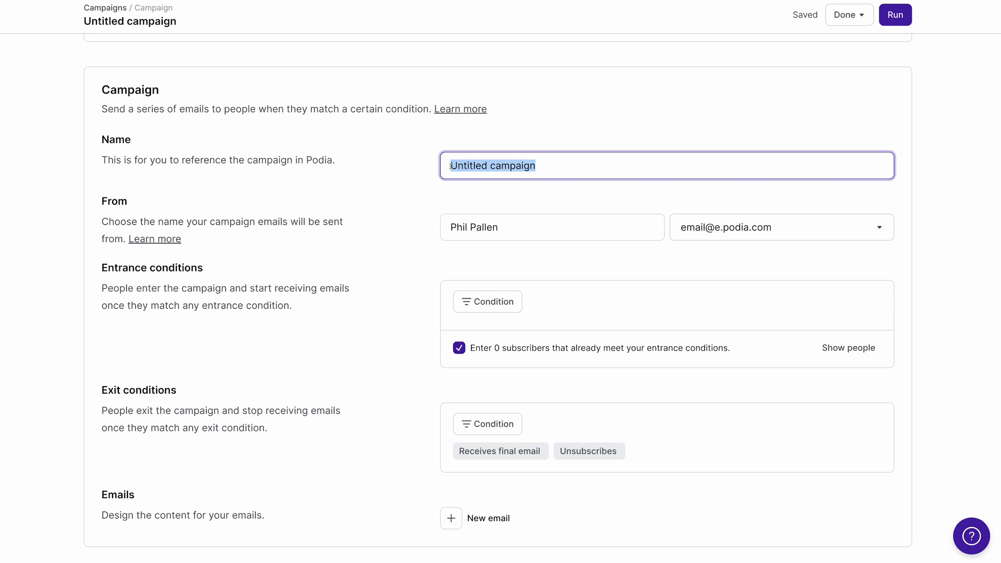
type("100 ")
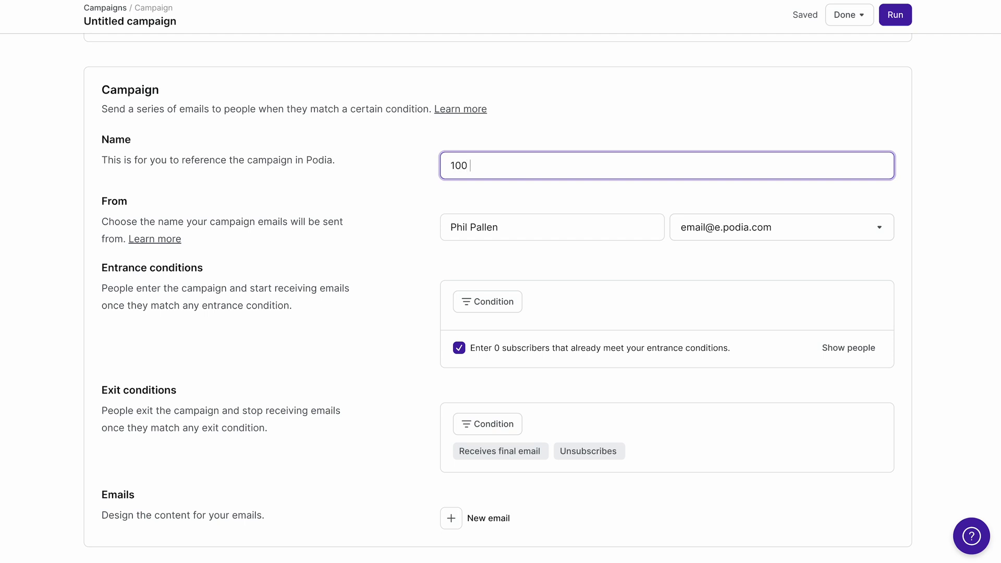
type("evergreen content idea")
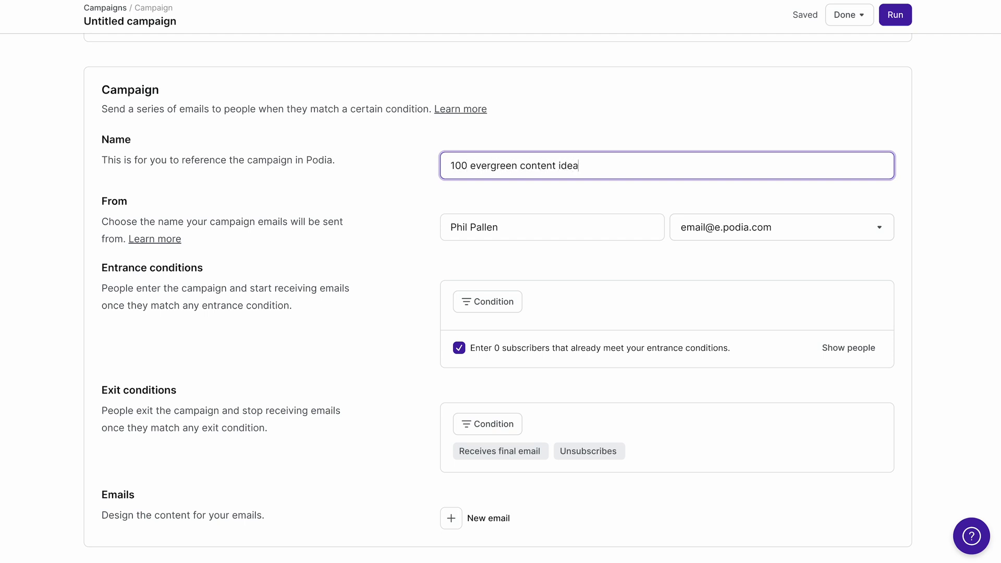
type("s")
double_click(473, 227)
Look over the sender address options and the available entrance conditions.
left_click(782, 227)
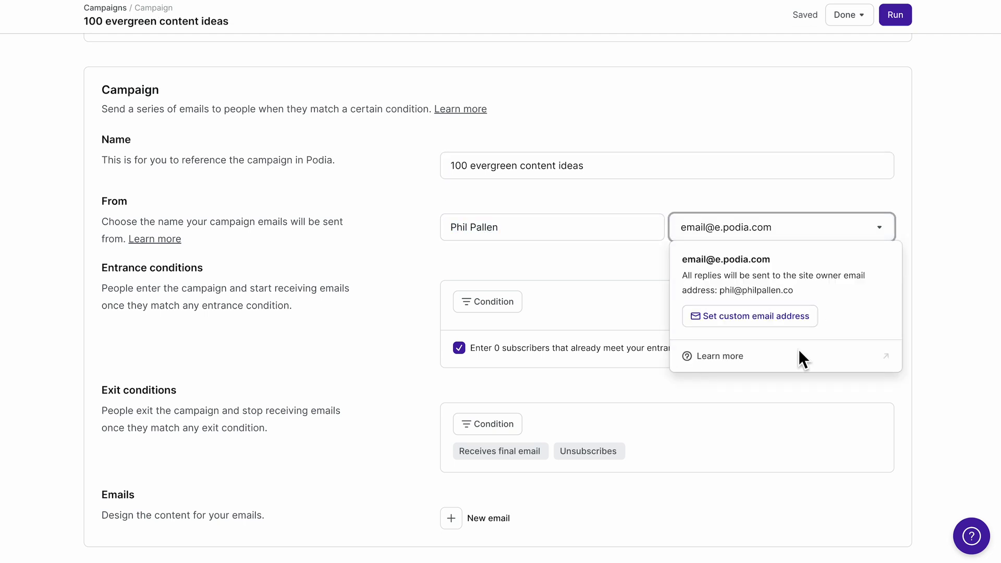
left_click(390, 266)
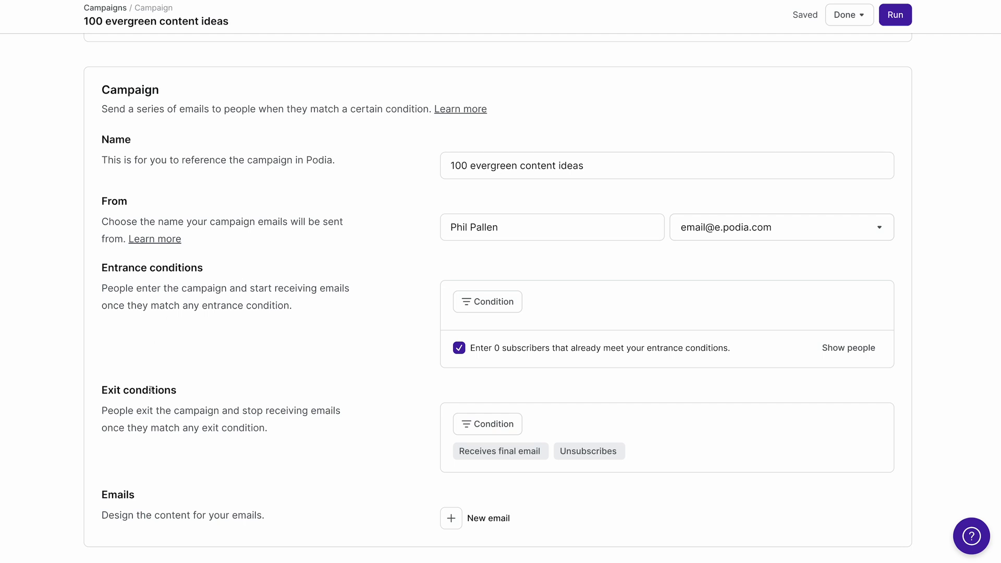
left_click(477, 302)
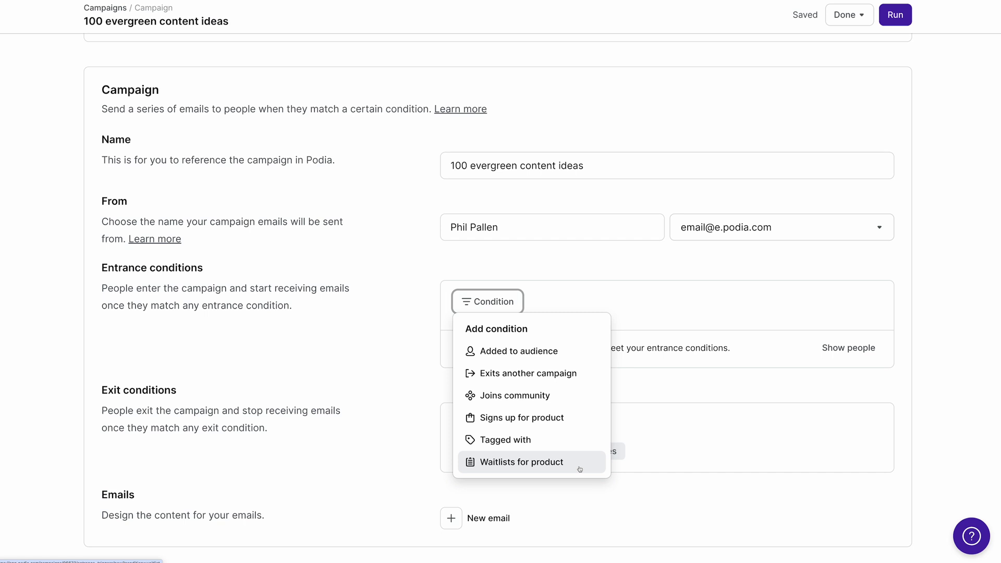
left_click(489, 423)
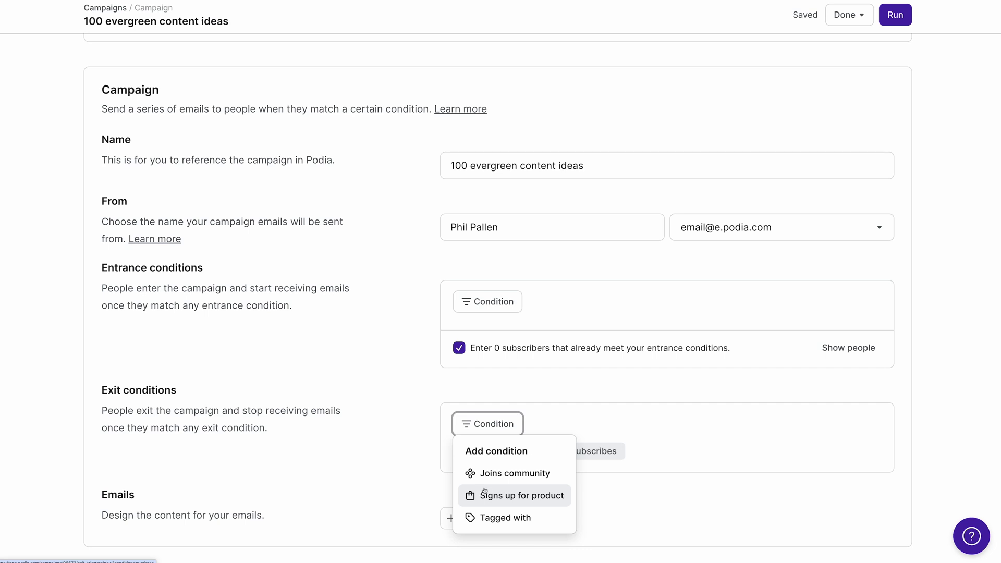
left_click(570, 423)
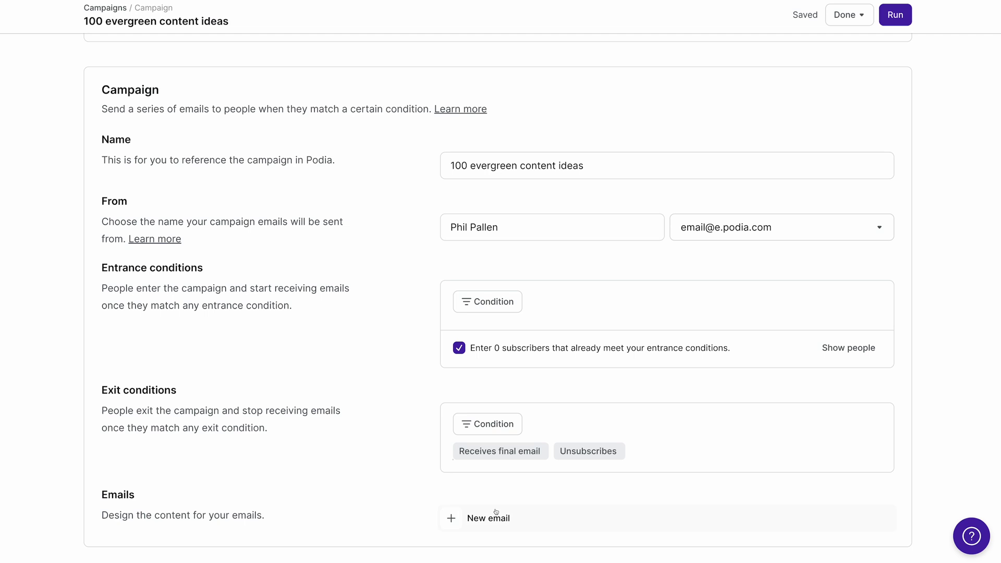
Add a Day 1 email based on the Ideas for scaling previous email.
left_click(470, 522)
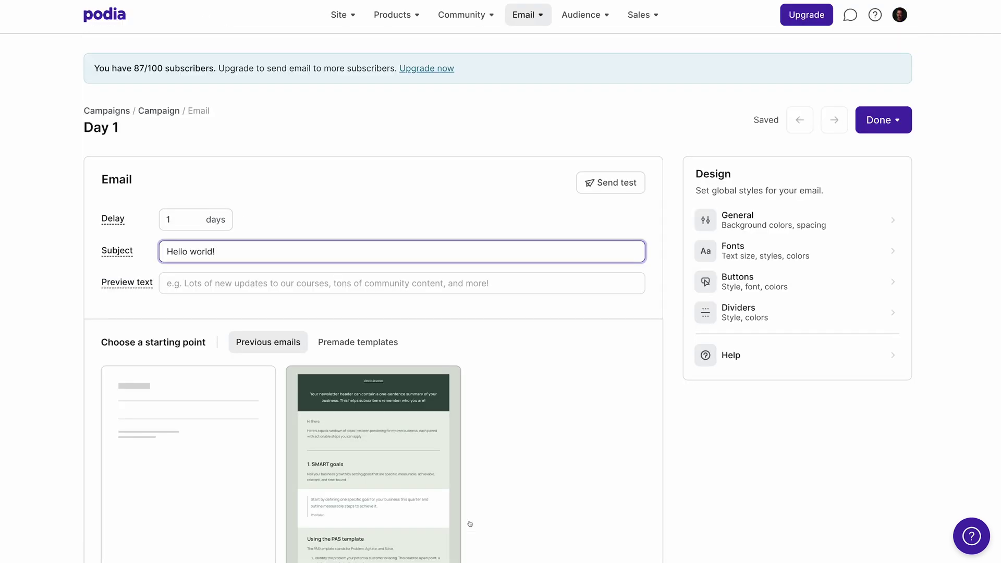
scroll(511, 495, "down", 3)
scroll(540, 397, "up", 3)
left_click(254, 342)
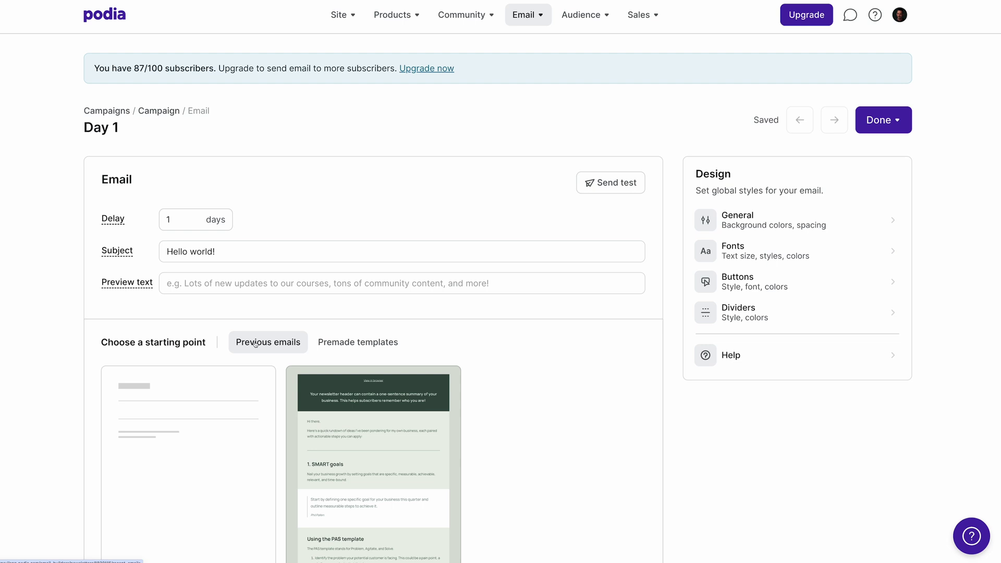
left_click(571, 472)
Review the template's General, Fonts, Buttons and Dividers design styles.
left_click(783, 220)
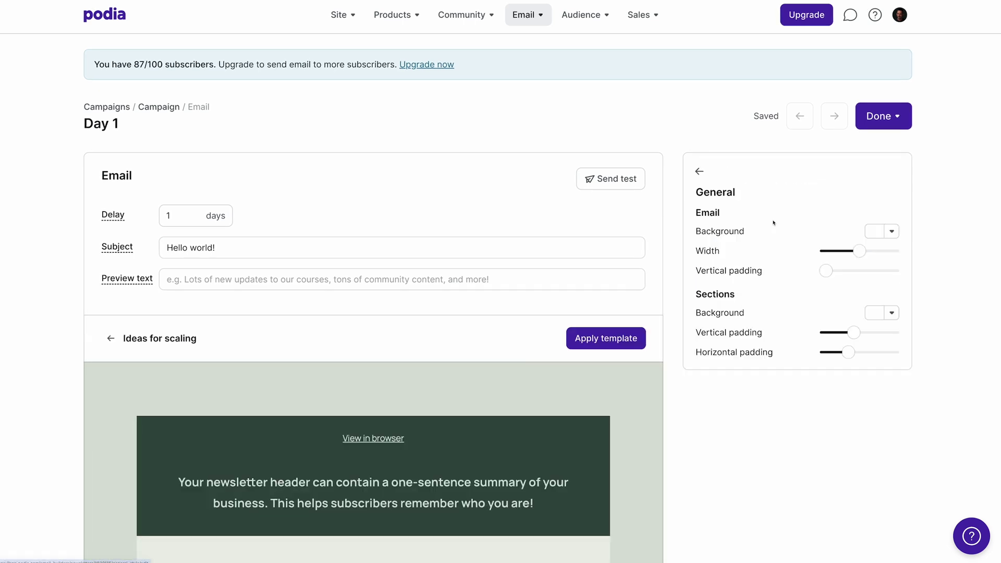
left_click(699, 171)
left_click(743, 245)
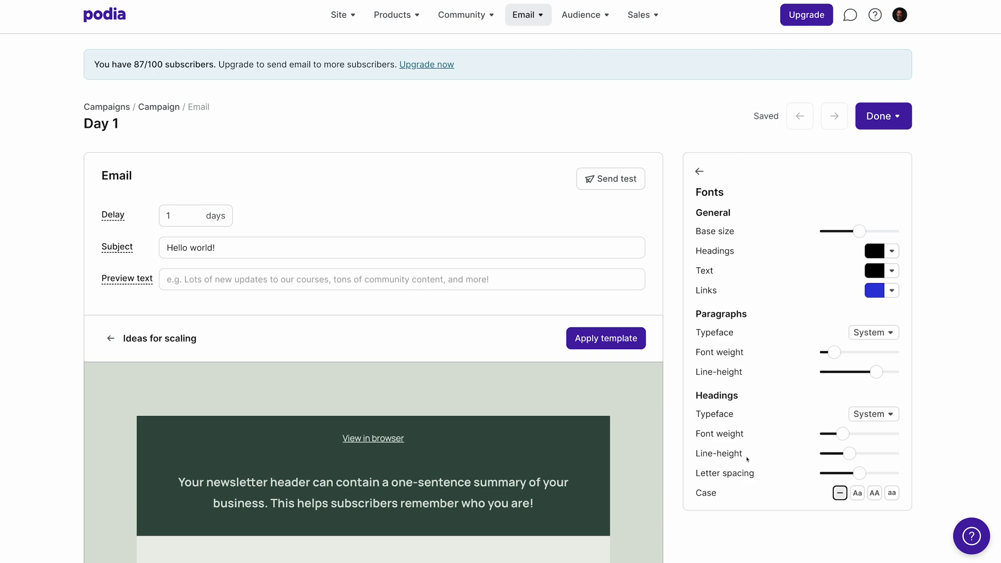
left_click(699, 171)
left_click(751, 271)
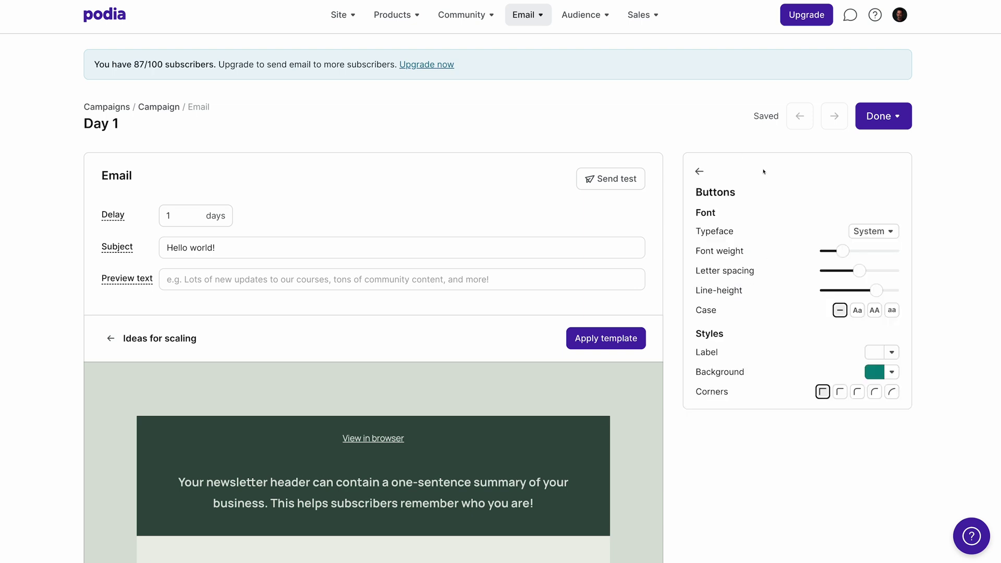
left_click(699, 171)
left_click(750, 298)
left_click(699, 171)
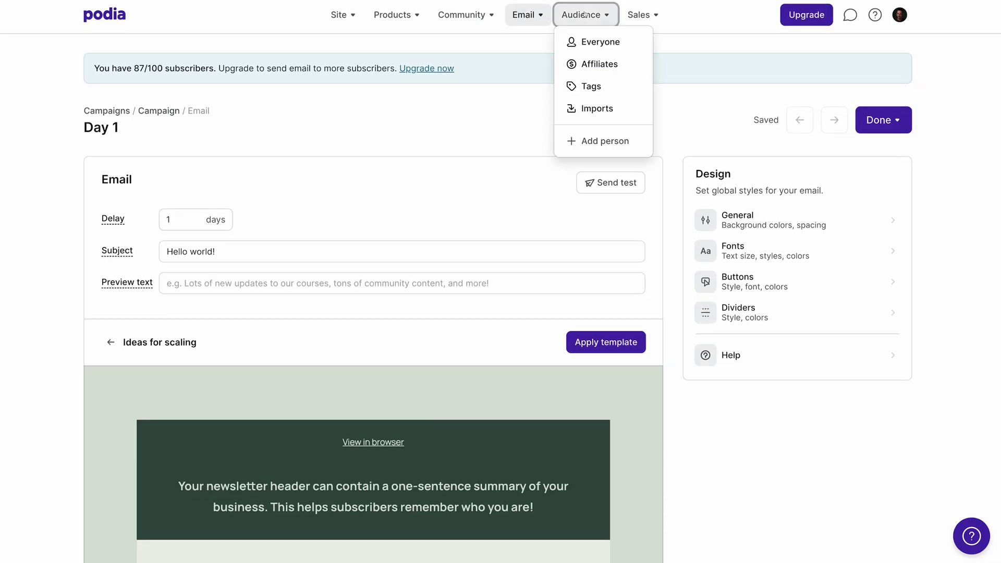
Create the 'freebie' tag, select it and check its bulk Actions menu.
left_click(585, 84)
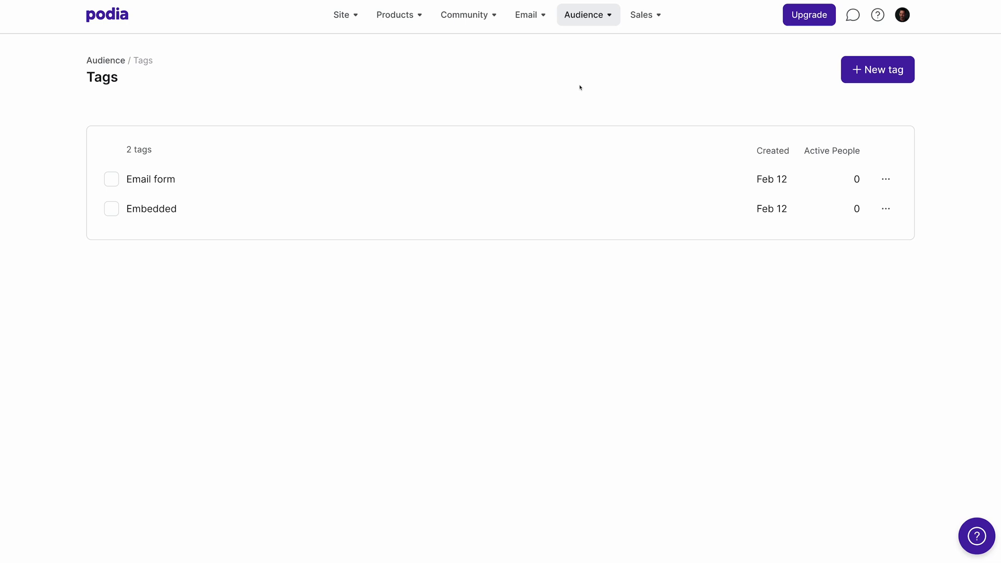
left_click(868, 70)
left_click(418, 118)
type("freebie")
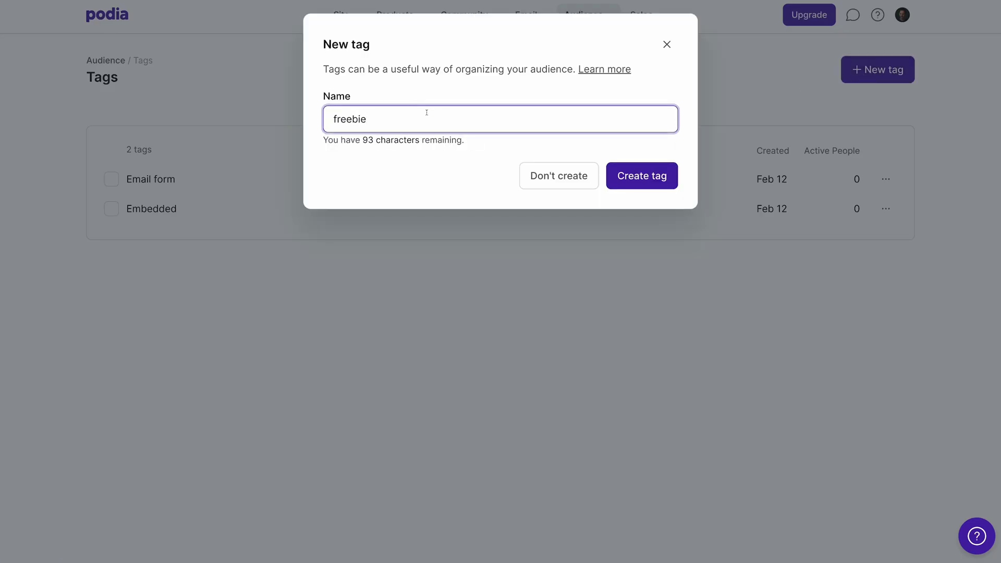
left_click(641, 175)
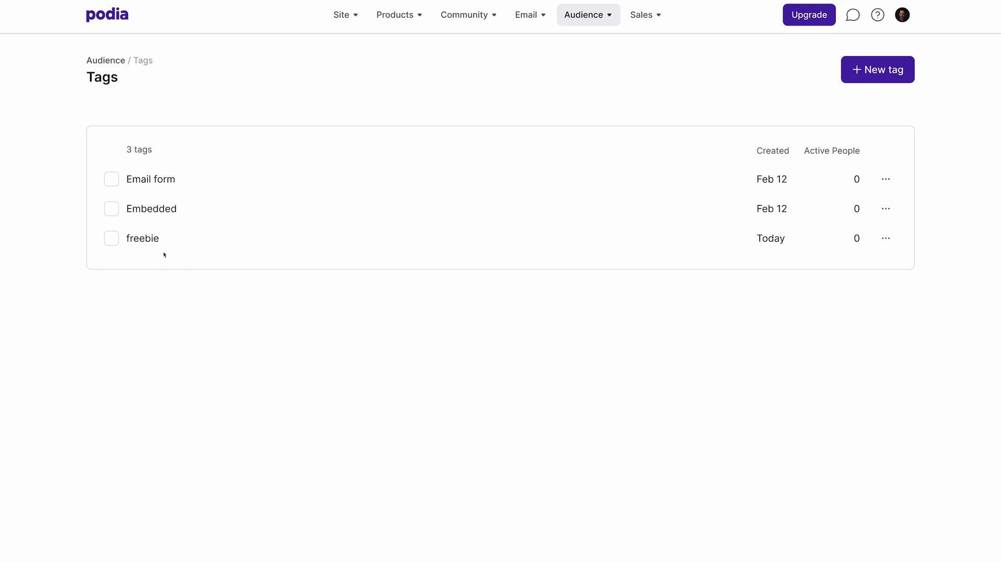
left_click(111, 237)
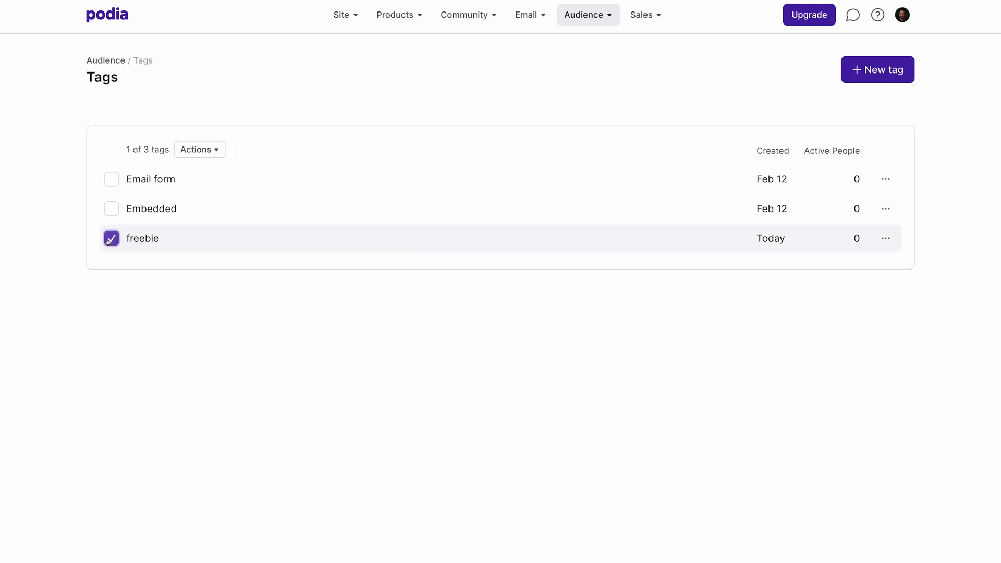
left_click(200, 149)
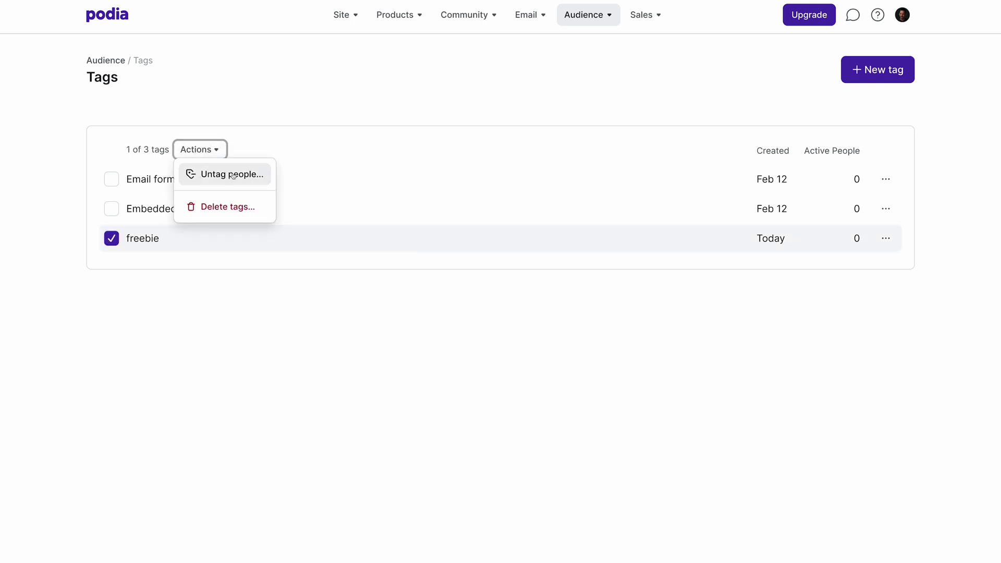
left_click(227, 206)
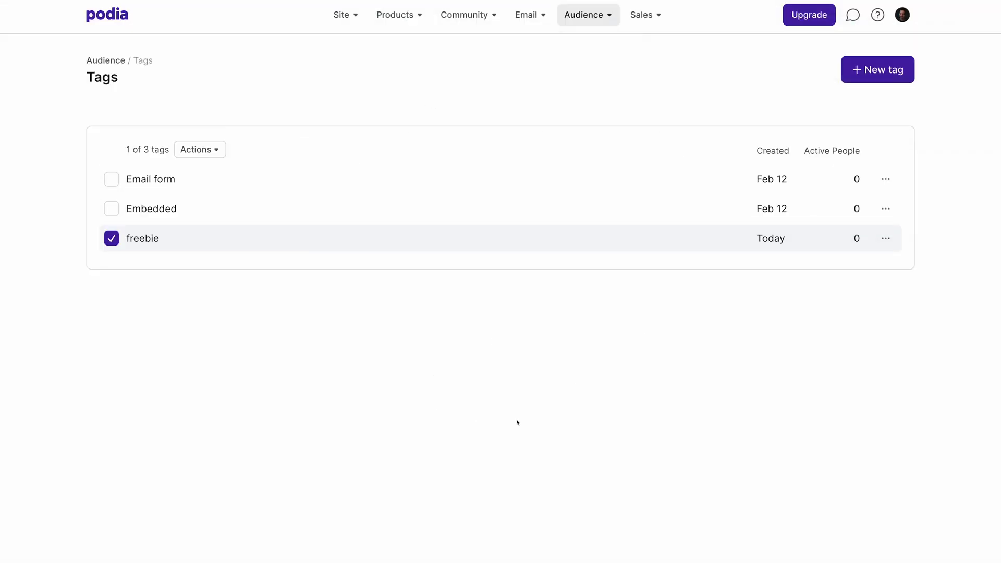
Browse the Email, Audience, Sales, Products and Site navigation menus.
left_click(658, 19)
mouse_move(529, 16)
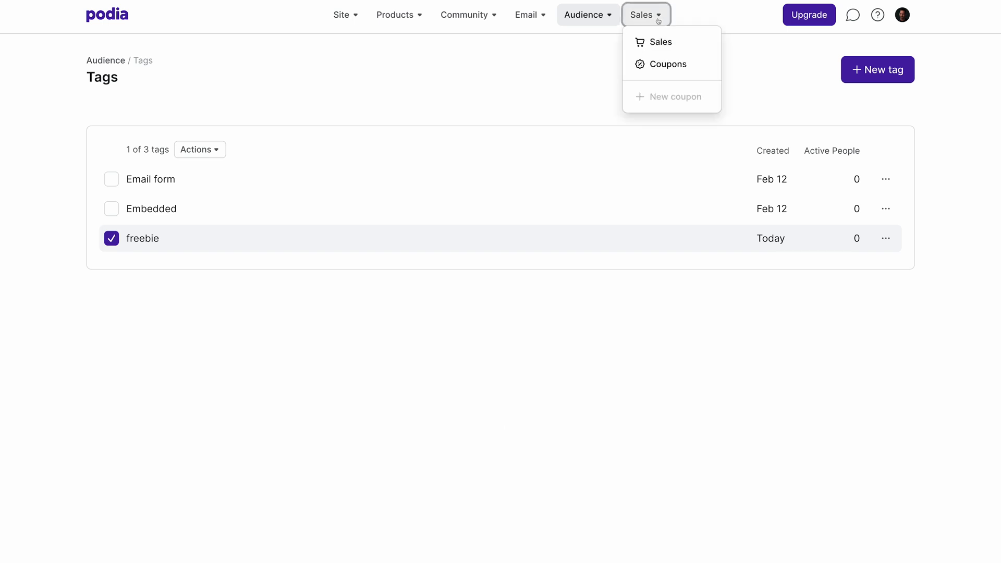
left_click(541, 19)
left_click(589, 14)
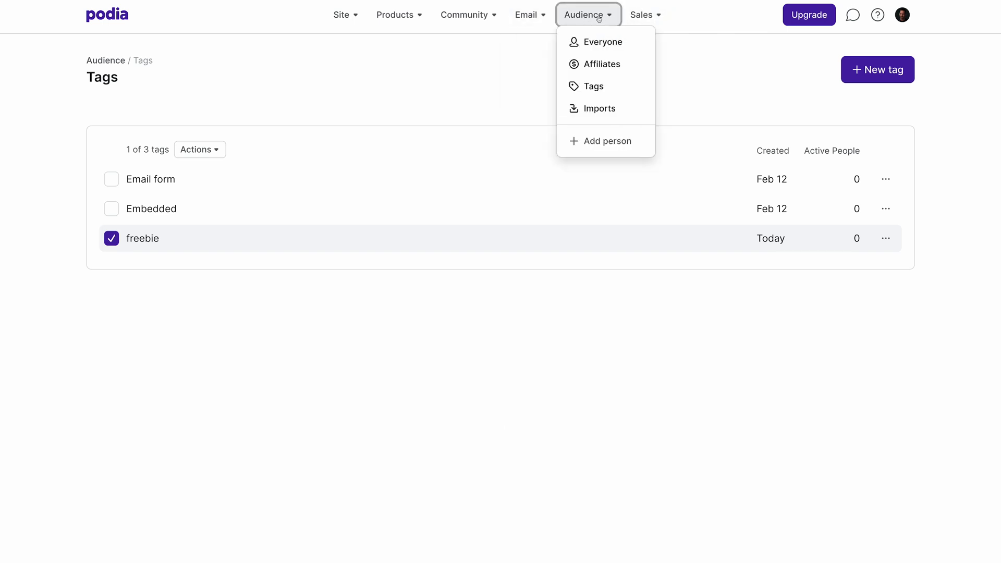
left_click(643, 17)
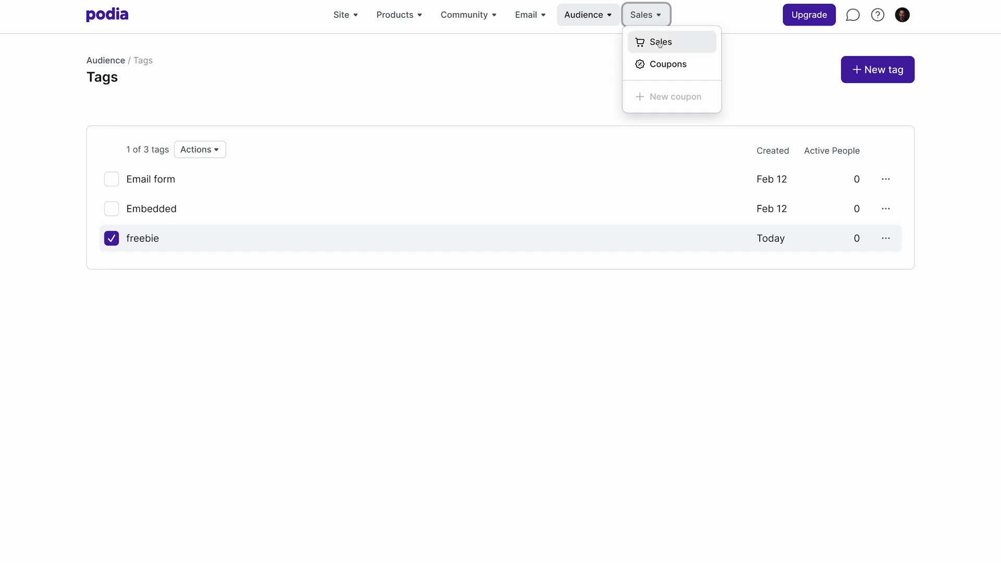
left_click(523, 83)
left_click(394, 15)
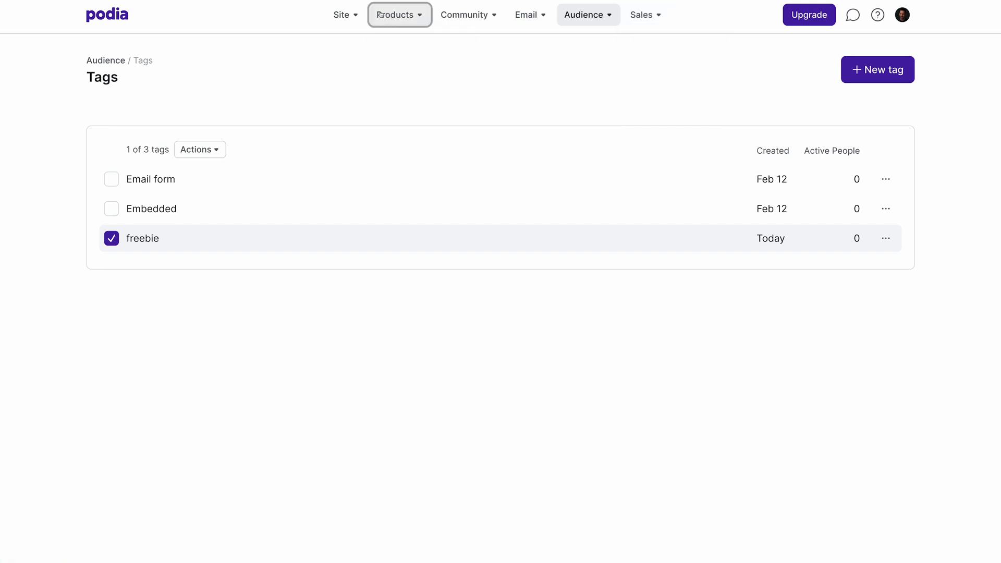
left_click(395, 14)
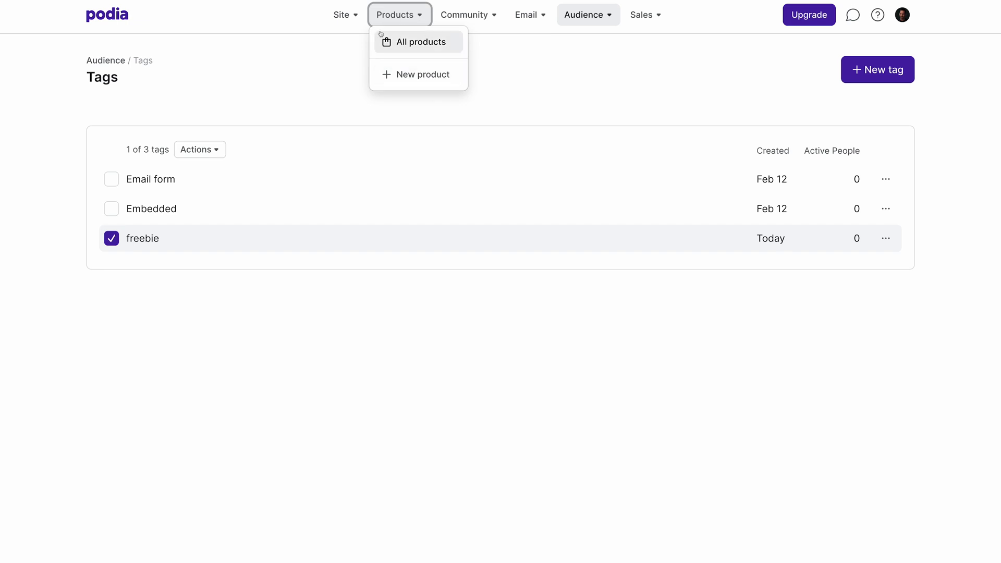
left_click(395, 15)
left_click(340, 15)
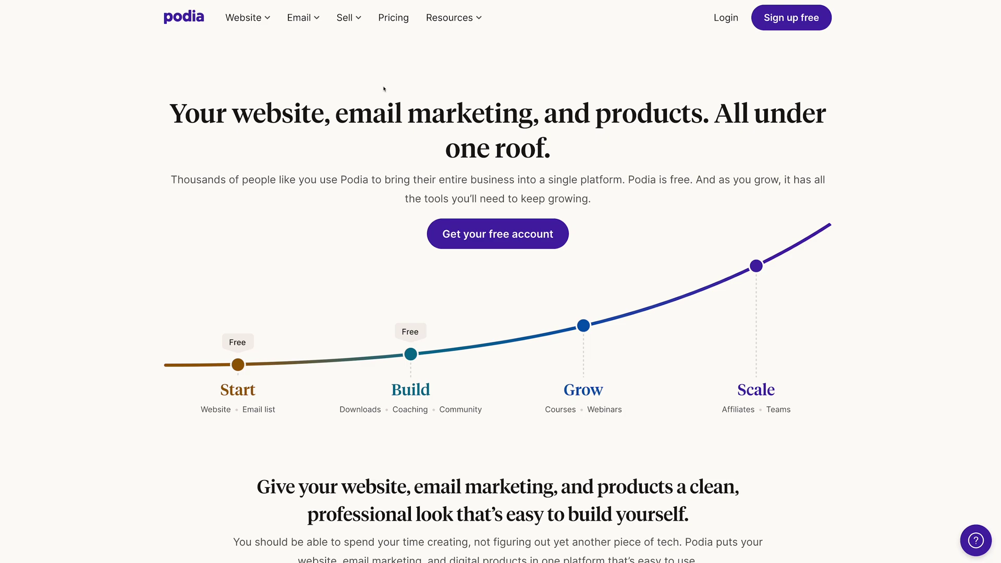
scroll(620, 173, "down", 5)
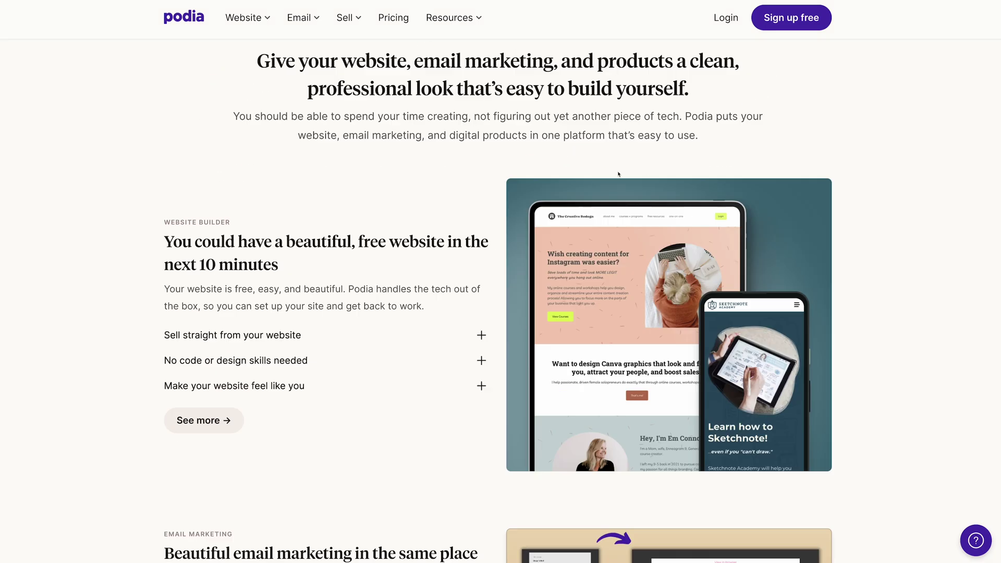
scroll(620, 174, "down", 5)
scroll(619, 174, "down", 5)
scroll(620, 174, "down", 4)
scroll(613, 174, "up", 5)
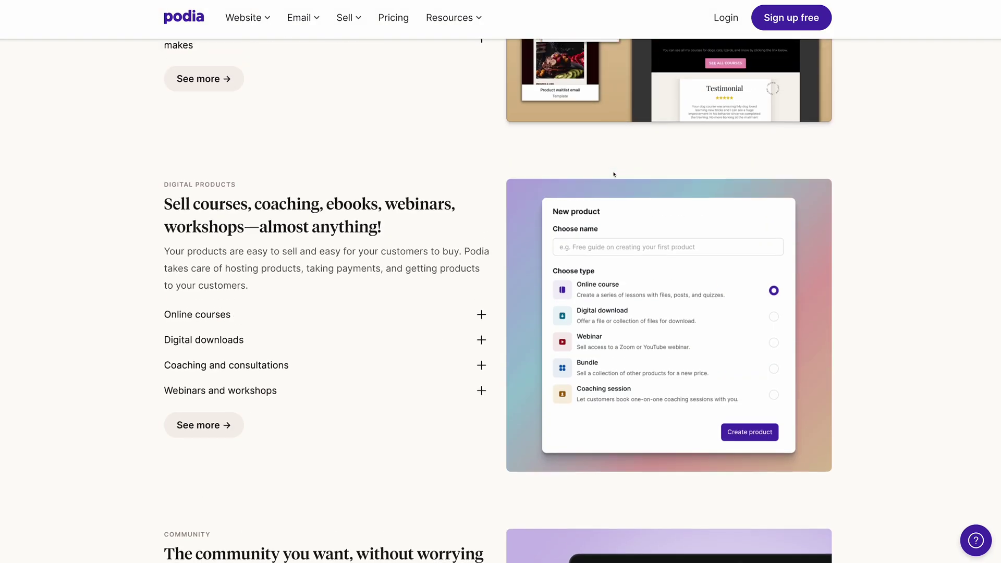
scroll(612, 174, "up", 6)
scroll(612, 174, "up", 5)
scroll(613, 173, "up", 3)
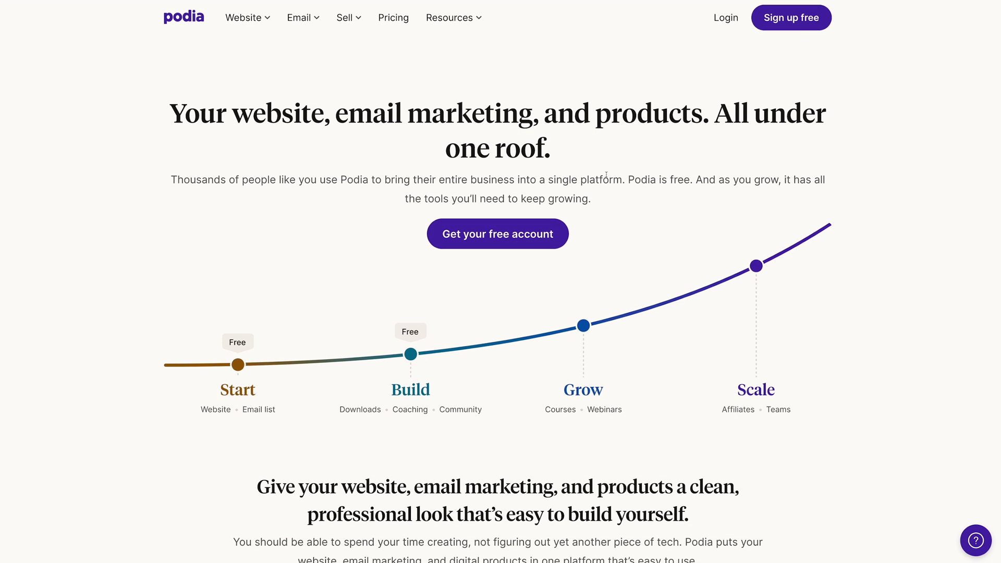
Visit the public Integrations page from the Website menu, then return to the homepage.
left_click(263, 18)
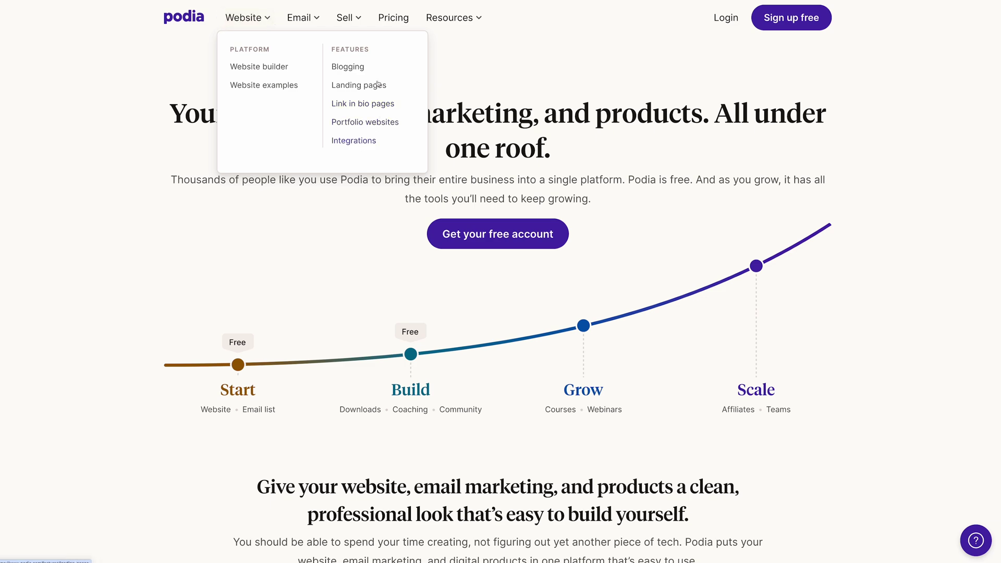
left_click(353, 140)
scroll(553, 178, "down", 5)
scroll(554, 178, "down", 5)
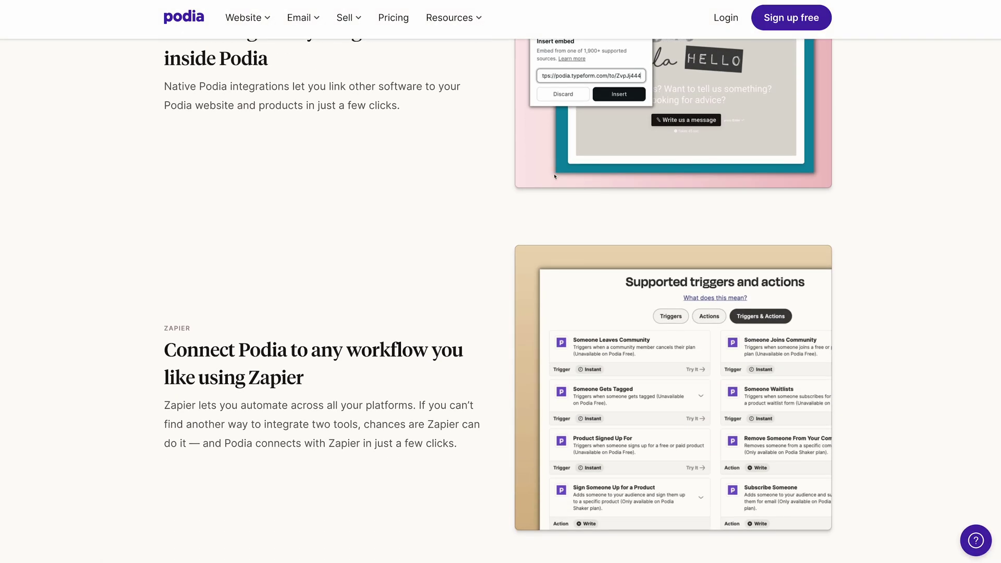
scroll(554, 178, "down", 5)
scroll(554, 177, "up", 15)
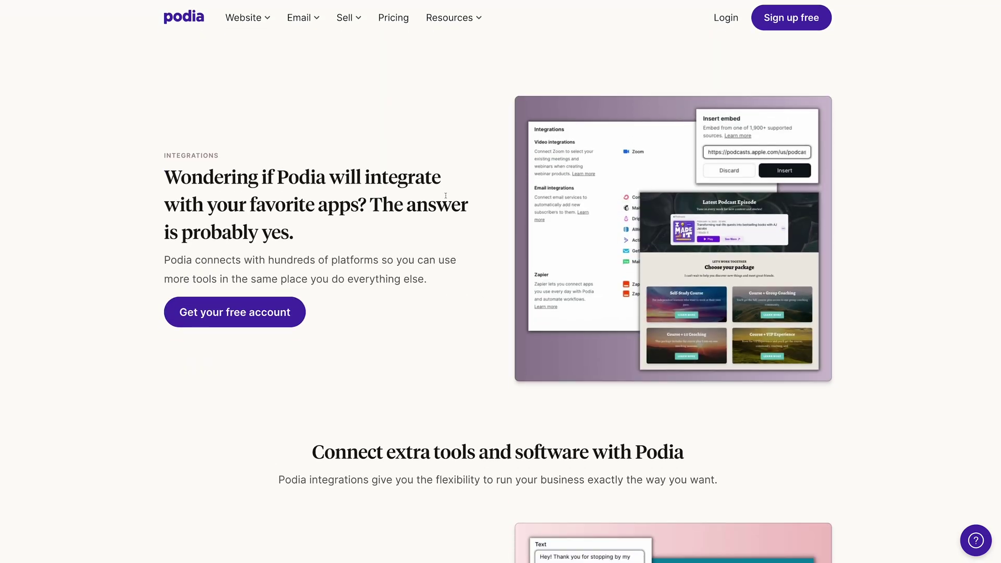
left_click(184, 17)
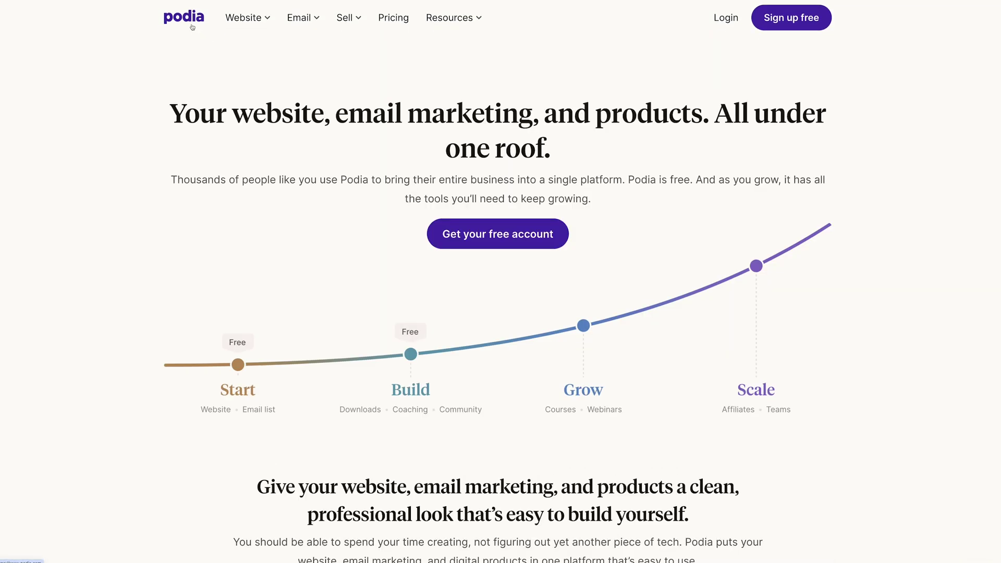
scroll(696, 237, "down", 3)
scroll(772, 238, "down", 10)
scroll(772, 238, "down", 3)
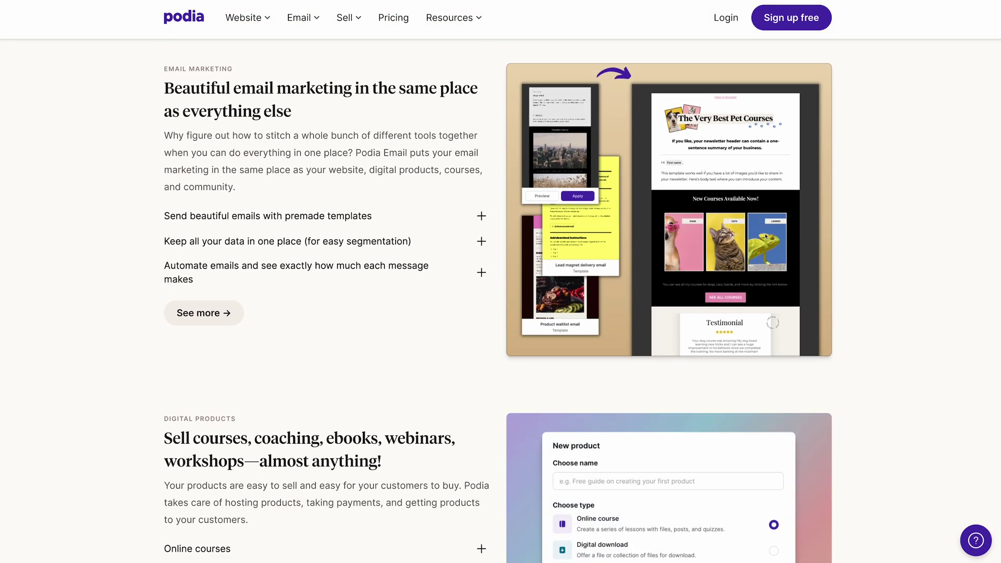
scroll(772, 238, "down", 3)
scroll(767, 237, "down", 2)
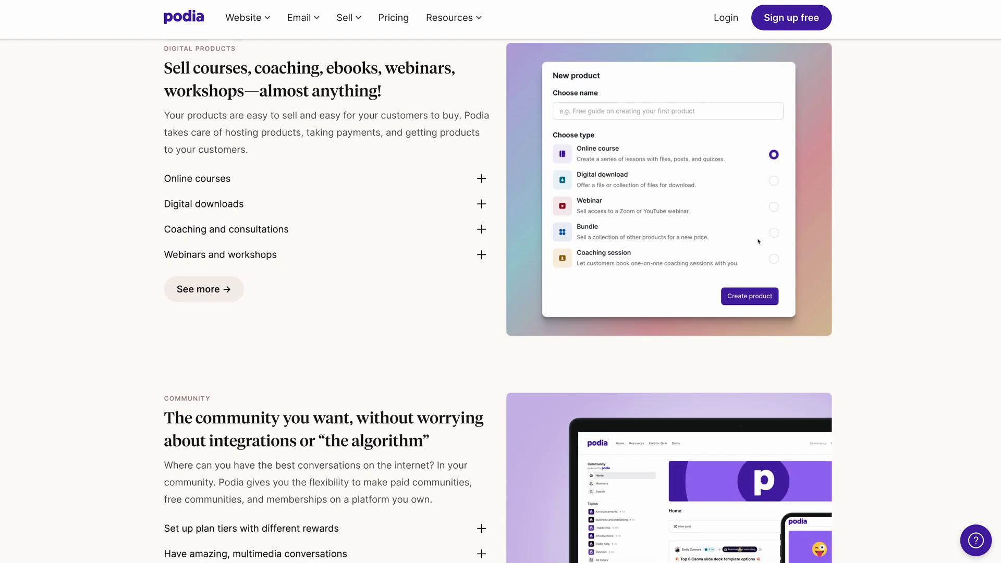
scroll(758, 242, "down", 3)
scroll(758, 241, "down", 4)
scroll(697, 282, "down", 4)
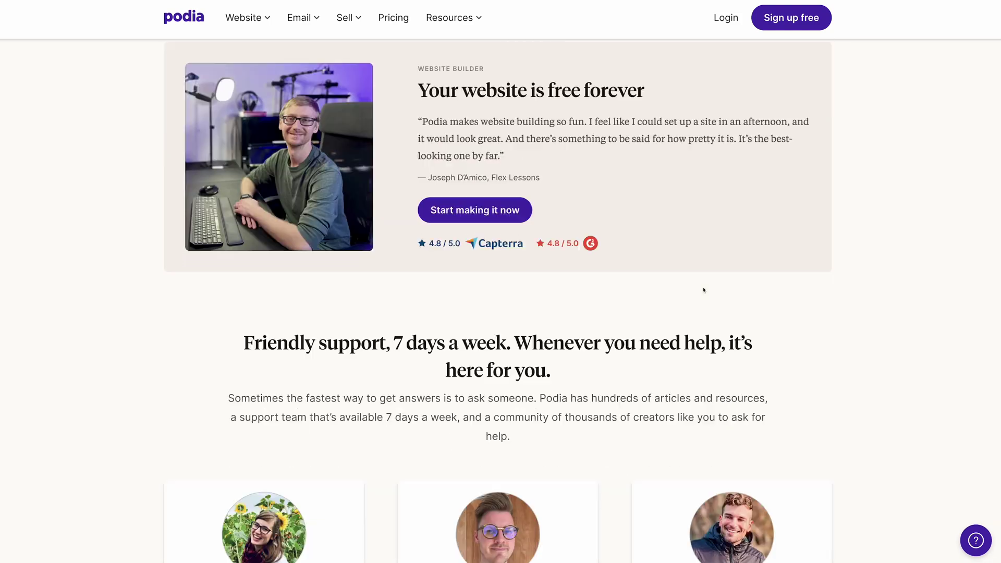
scroll(702, 290, "down", 5)
scroll(703, 290, "down", 5)
scroll(703, 291, "up", 15)
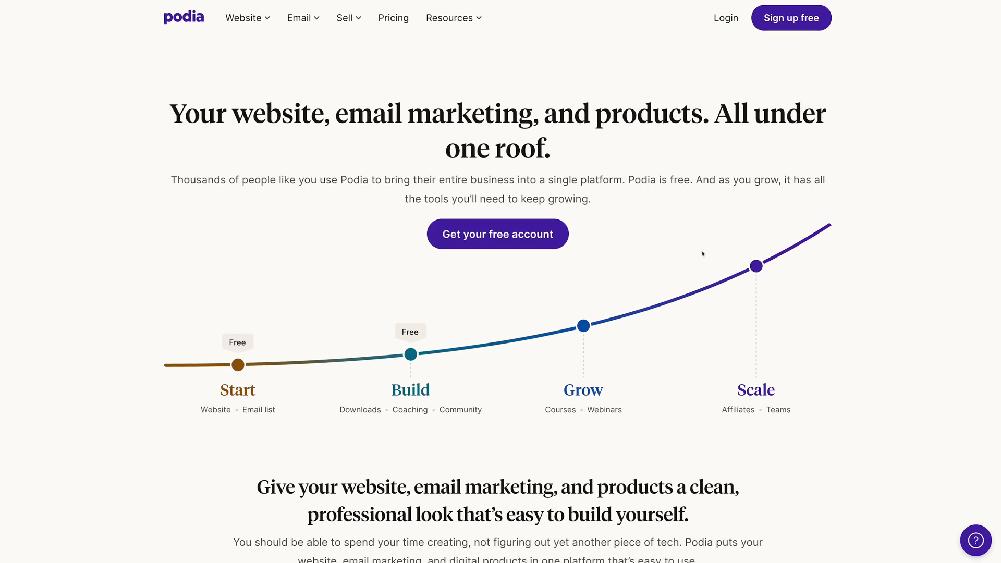